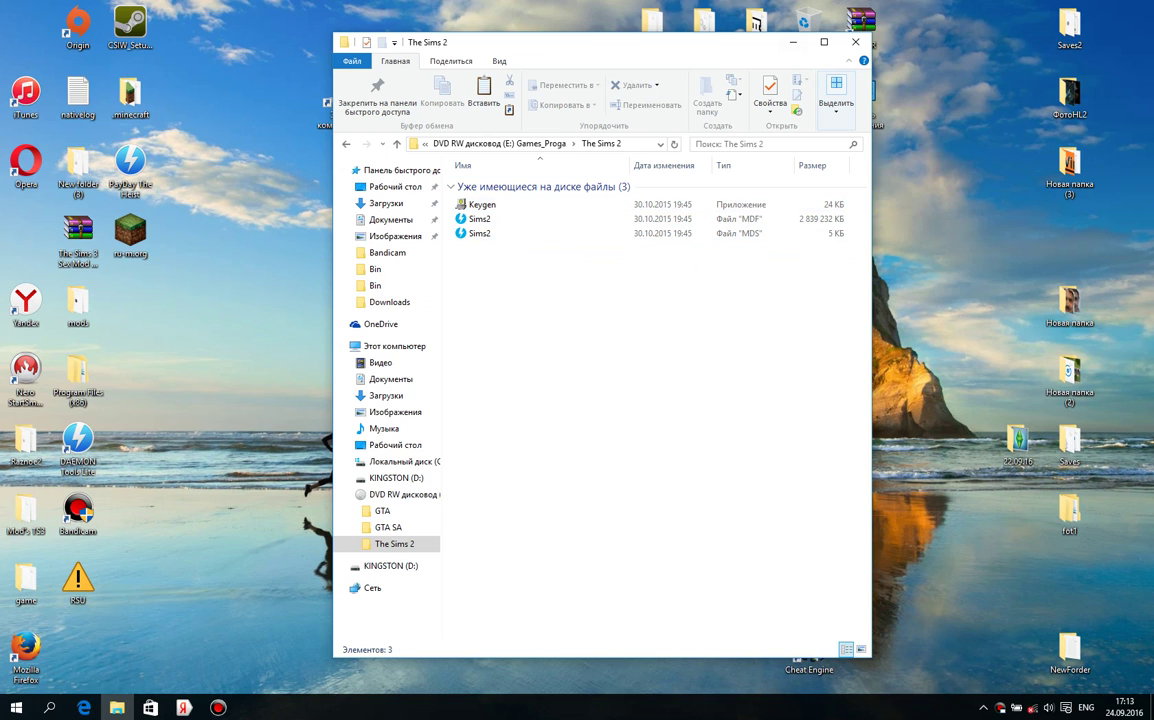
Move the The Sims 2 folder window aside and launch DAEMON Tools Lite from the desktop.
drag(570, 40, 838, 26)
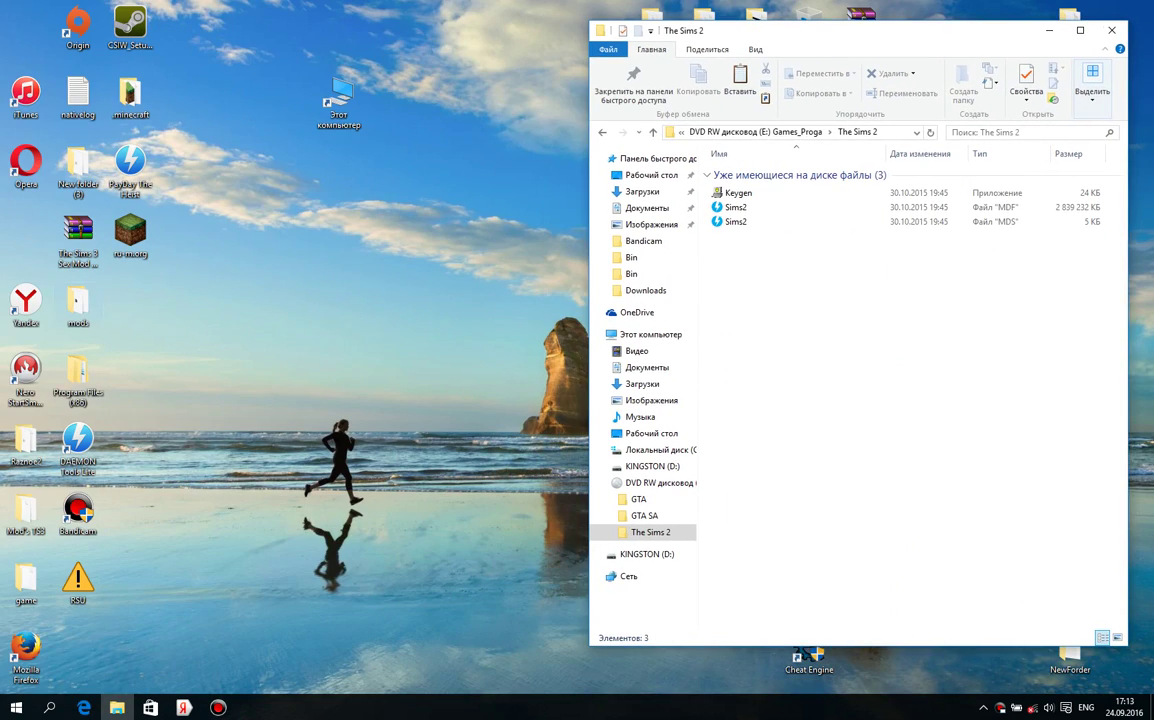
double_click(78, 448)
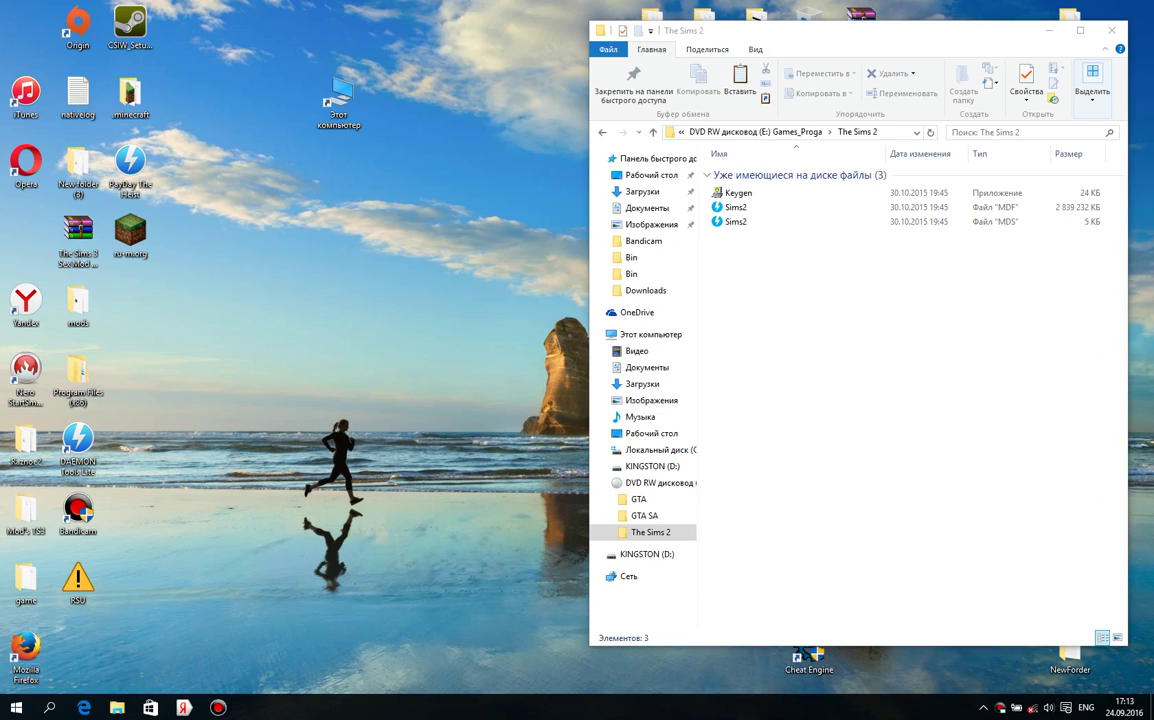
Rearrange the Sims 3 mod archive, Этот компьютер and Minecraft launcher icons within the first two desktop icon columns.
drag(78, 235, 26, 235)
drag(340, 95, 84, 292)
drag(130, 230, 78, 230)
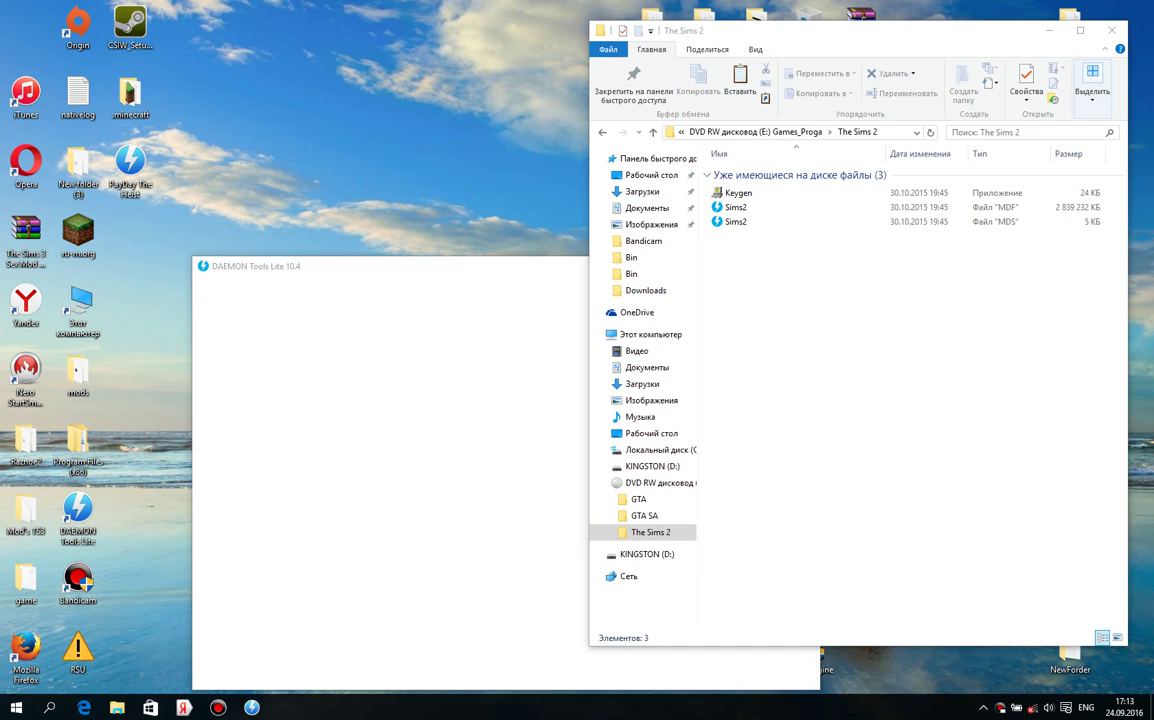
Add the Sims2 MDF image from The Sims 2 folder on DVD drive (E:) to the DAEMON Tools image list.
drag(470, 266, 398, 127)
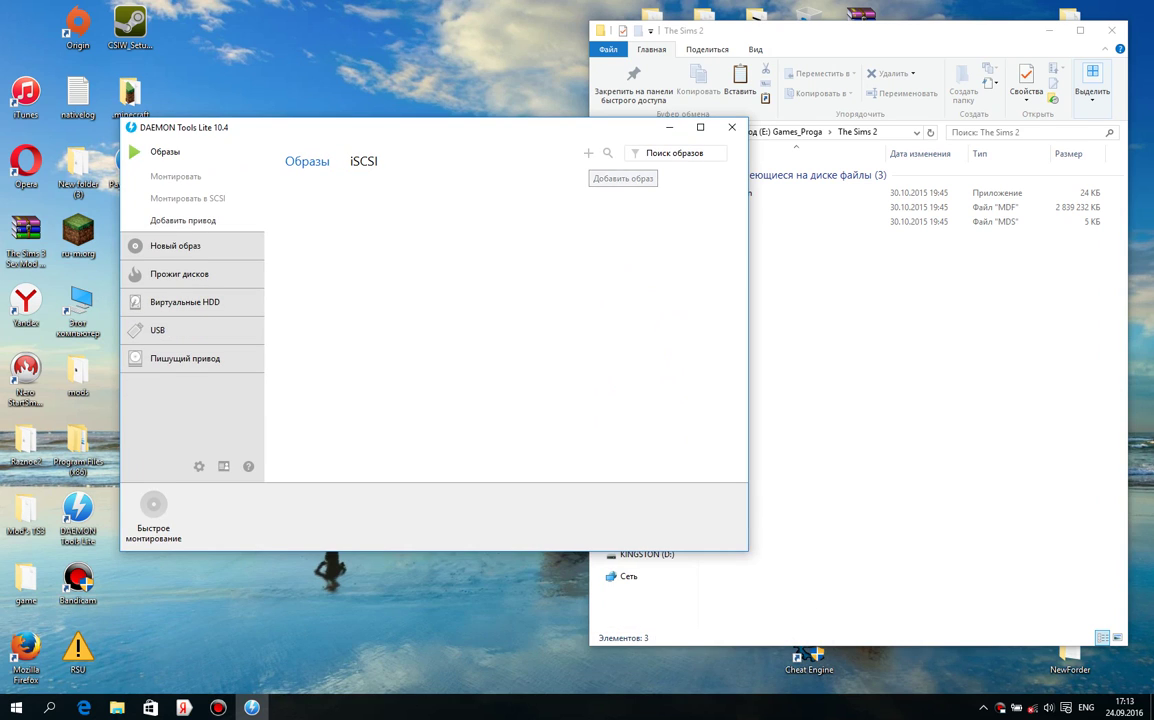
click(588, 153)
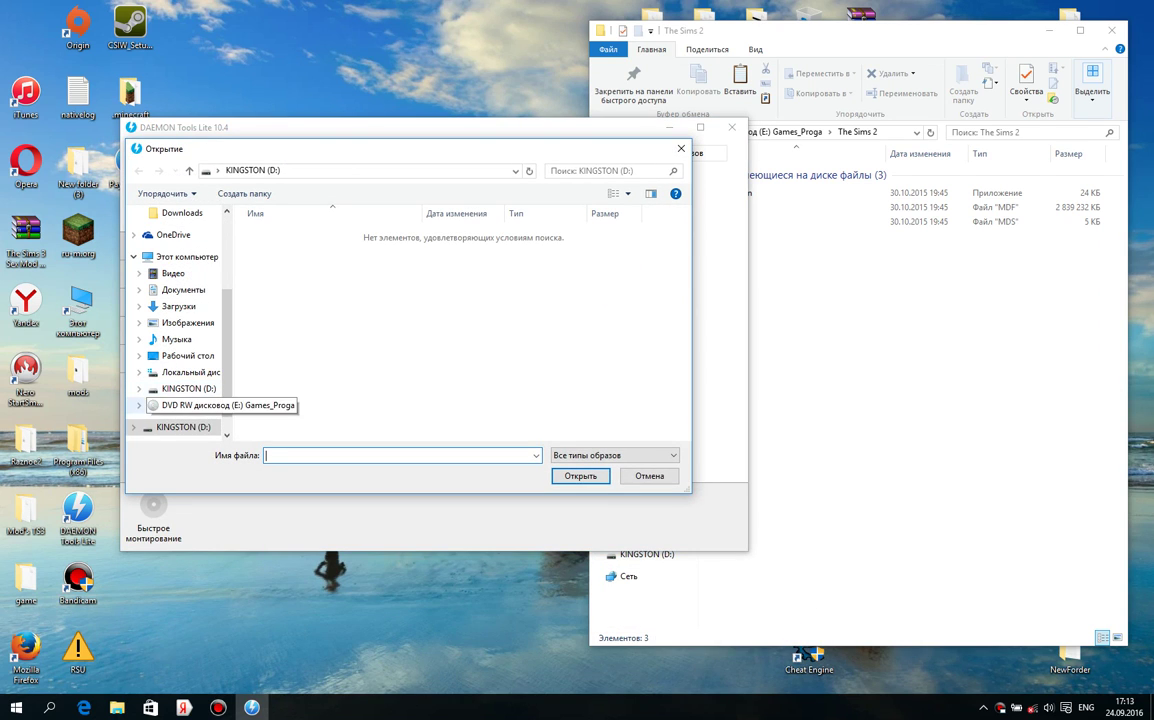
click(185, 405)
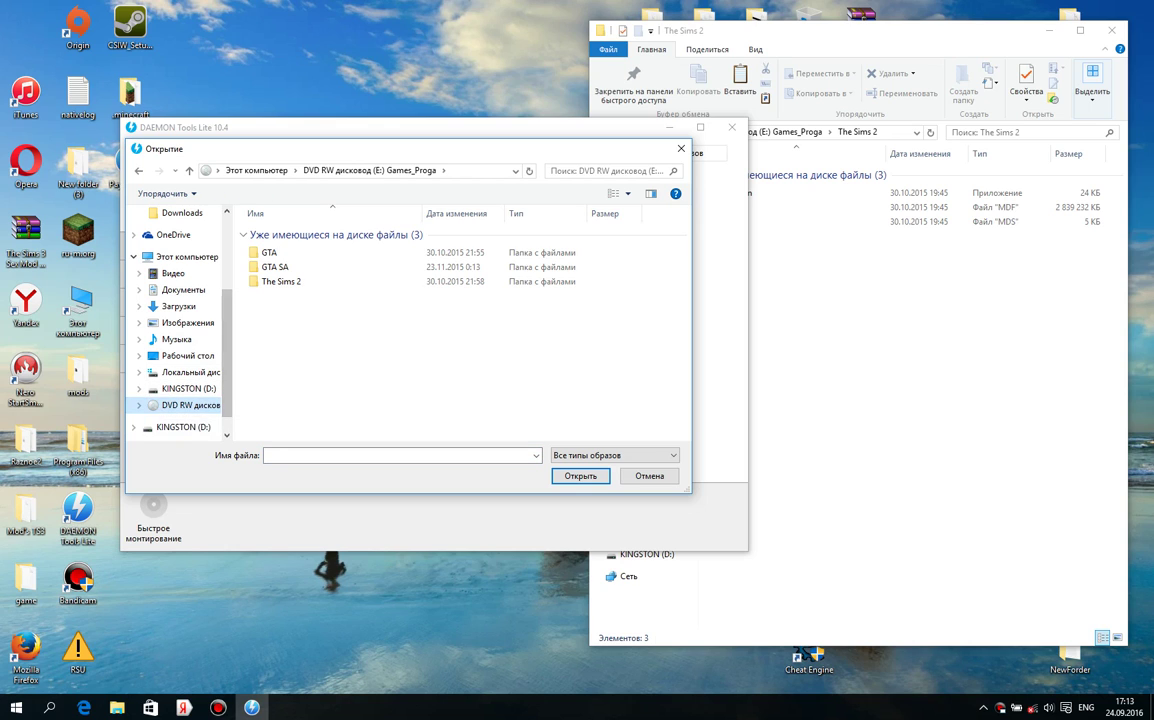
scroll(175, 320, down, 1)
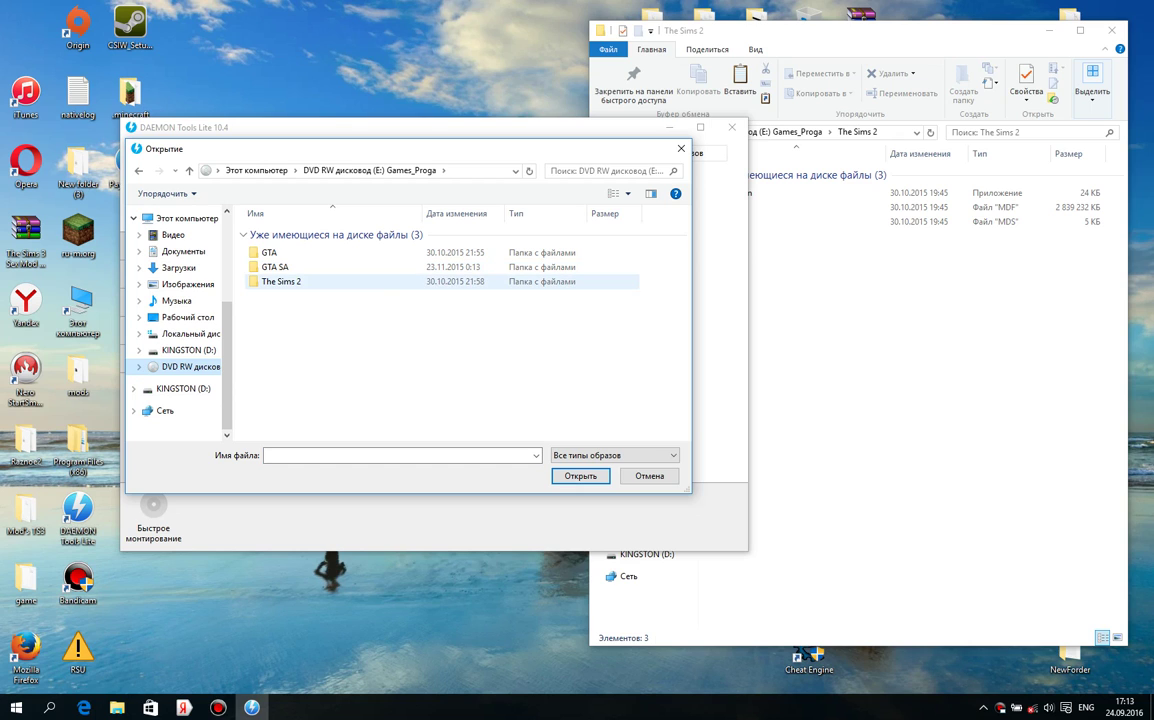
double_click(281, 281)
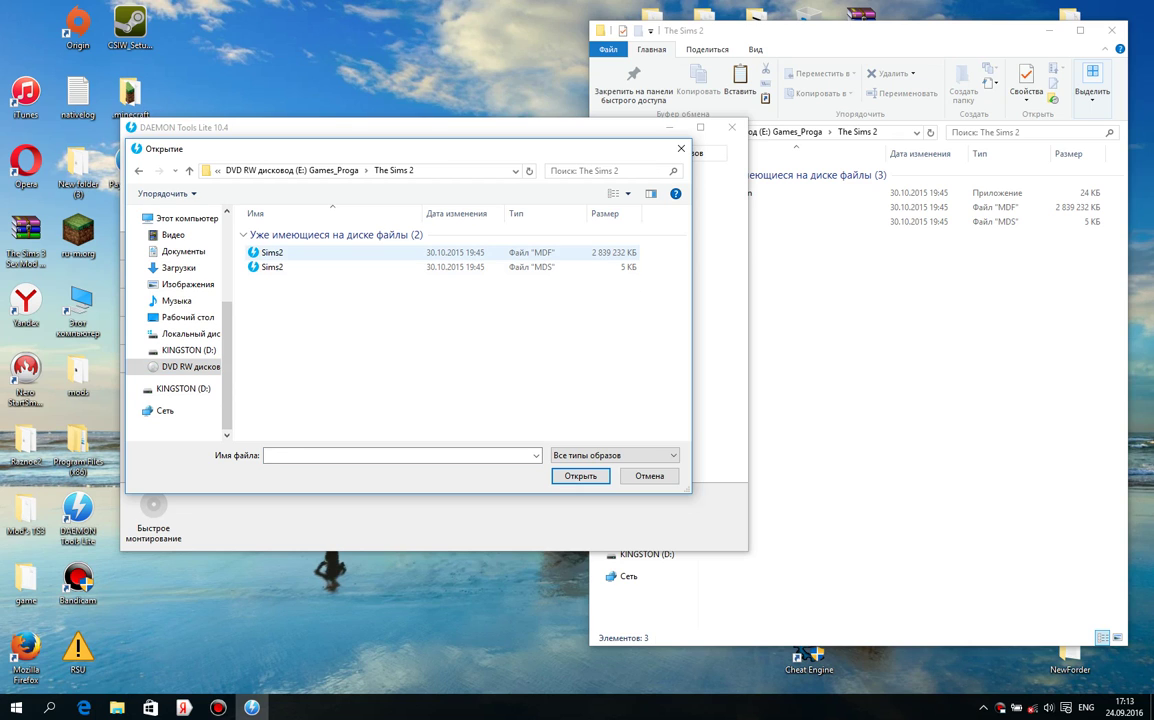
double_click(272, 252)
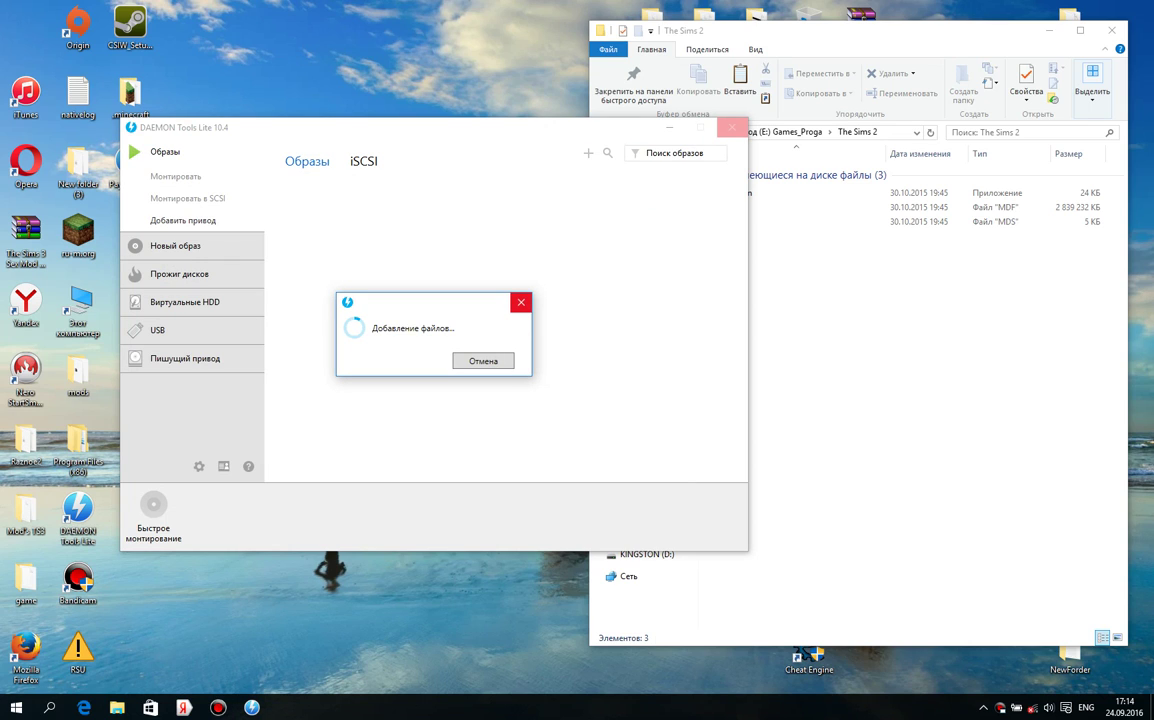
Run Keygen from the The Sims 2 folder, minimize the folder window and generate a CD key.
click(869, 37)
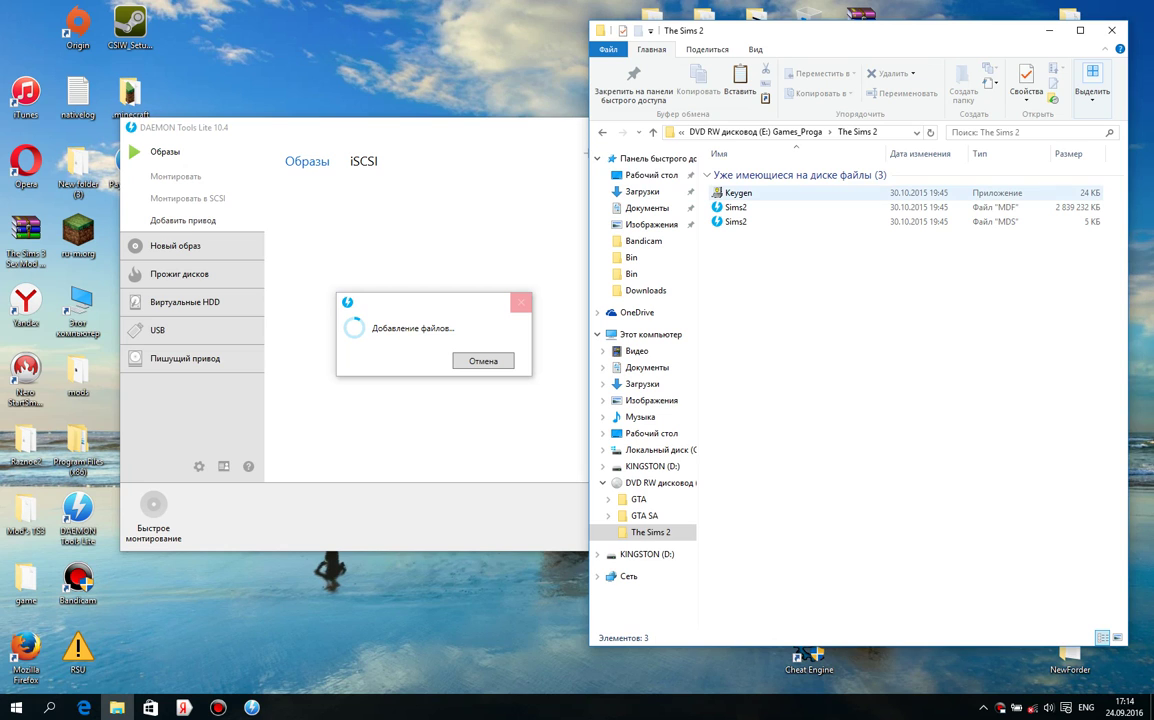
click(738, 193)
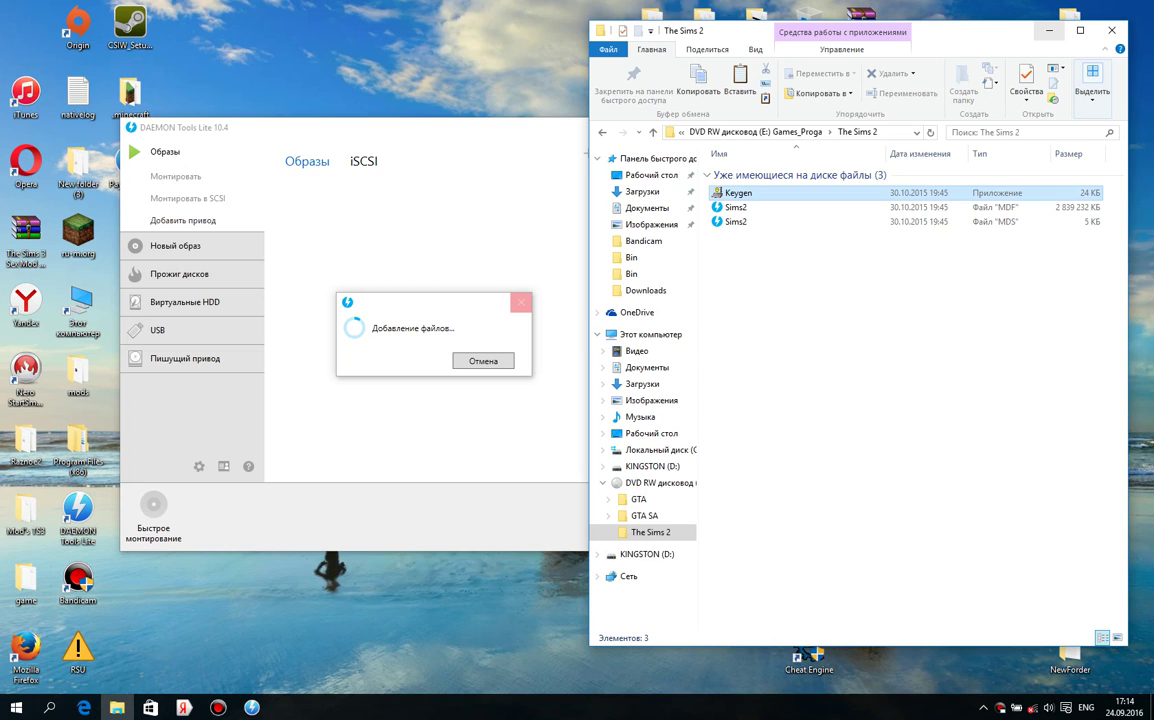
click(1049, 30)
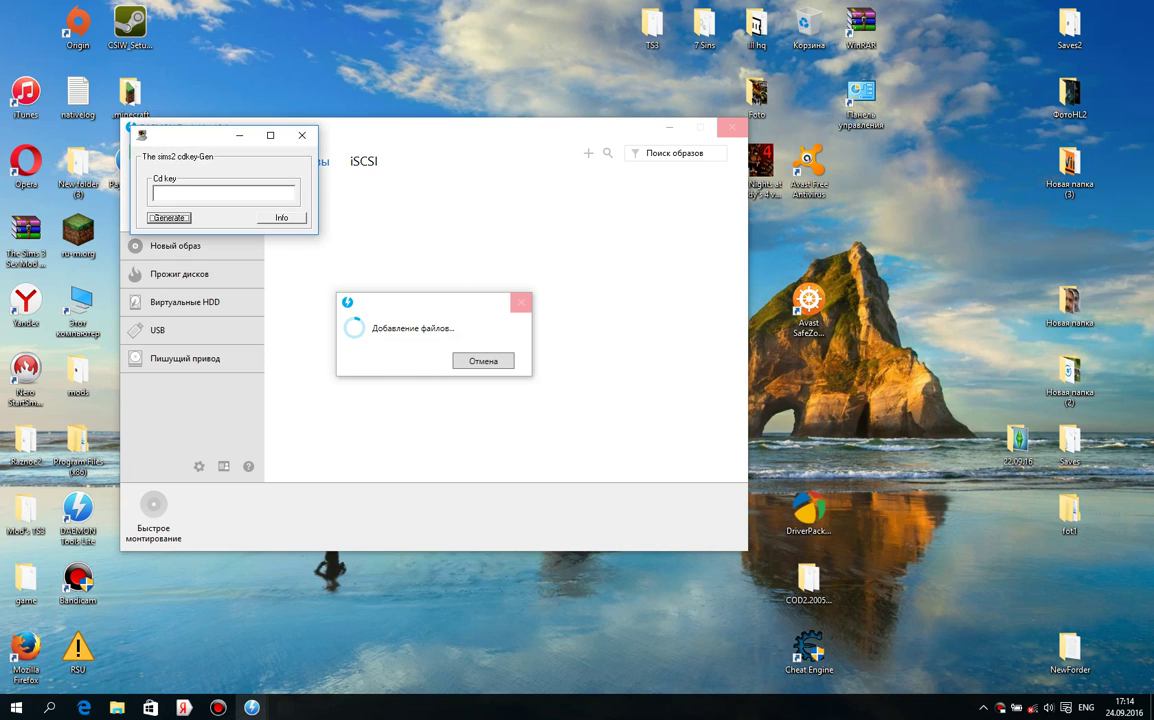
drag(170, 140, 895, 197)
key(Return)
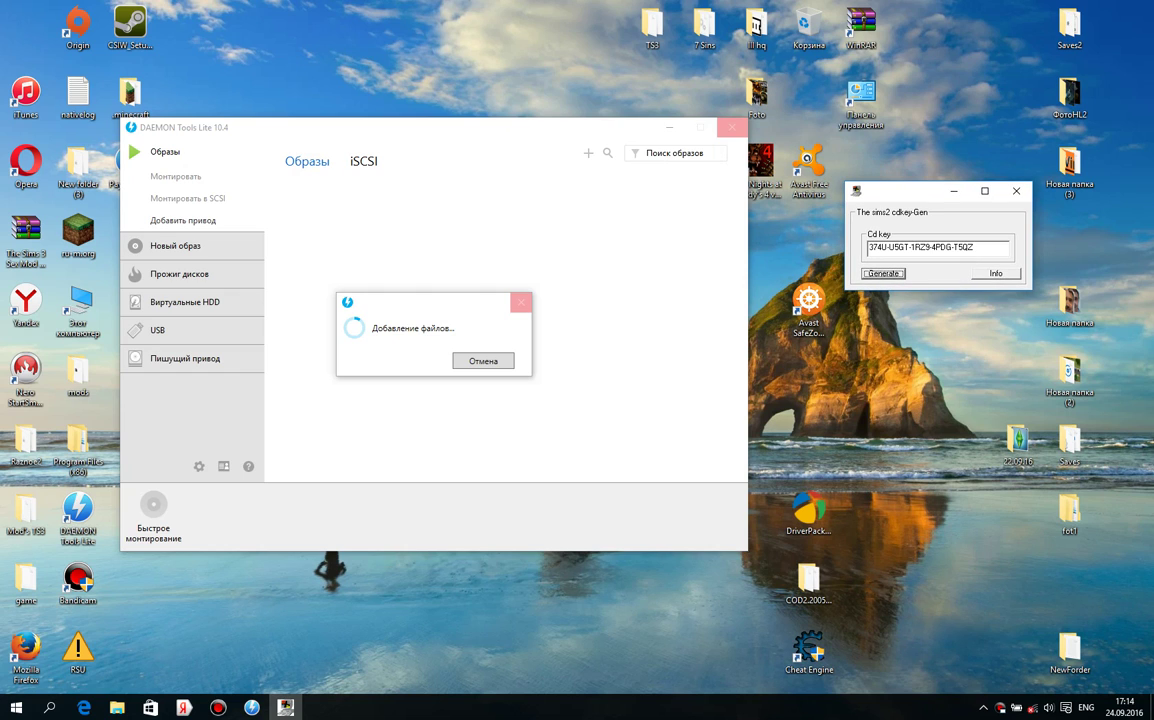
Copy the first group of the generated CD key.
drag(868, 247, 887, 247)
right_click(883, 246)
click(925, 289)
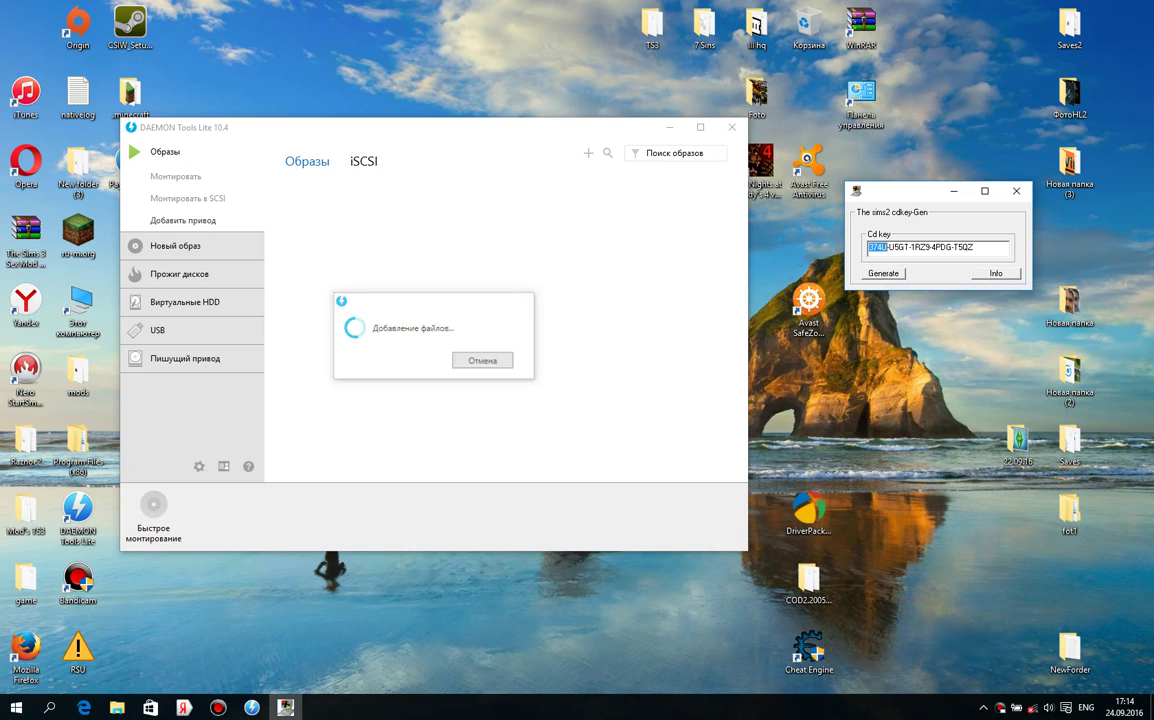
Mount the Sims2 image to a SCSI virtual drive and close the DAEMON Tools window.
click(337, 264)
right_click(337, 264)
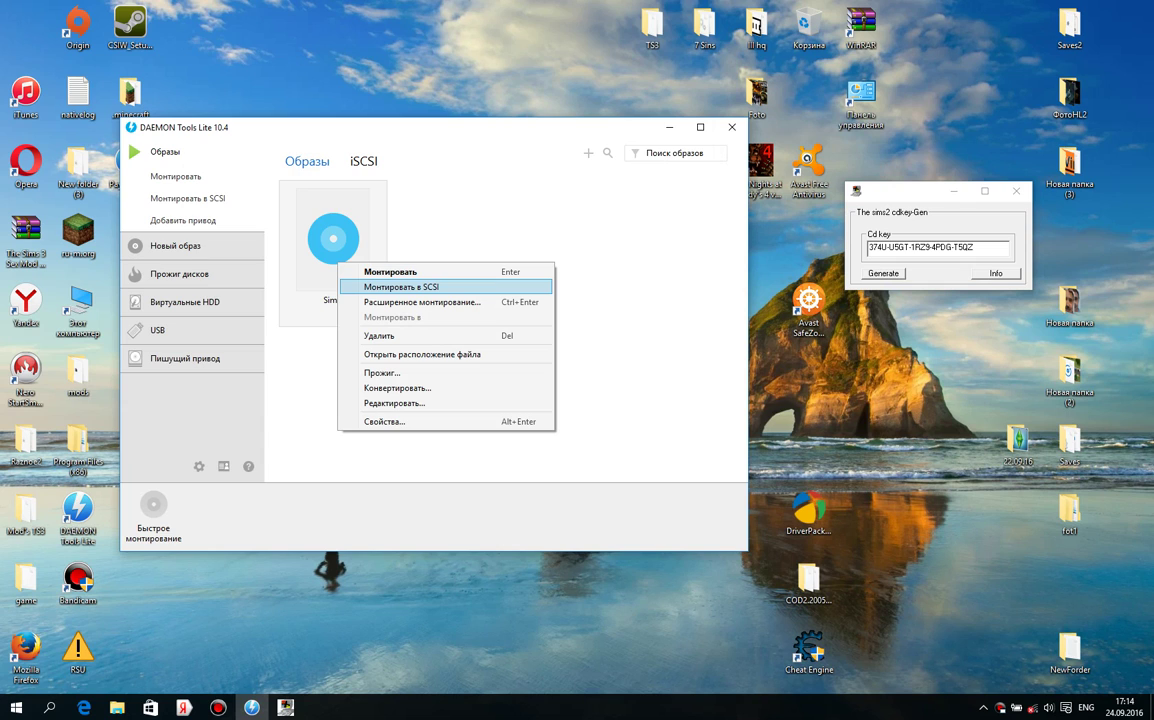
click(400, 287)
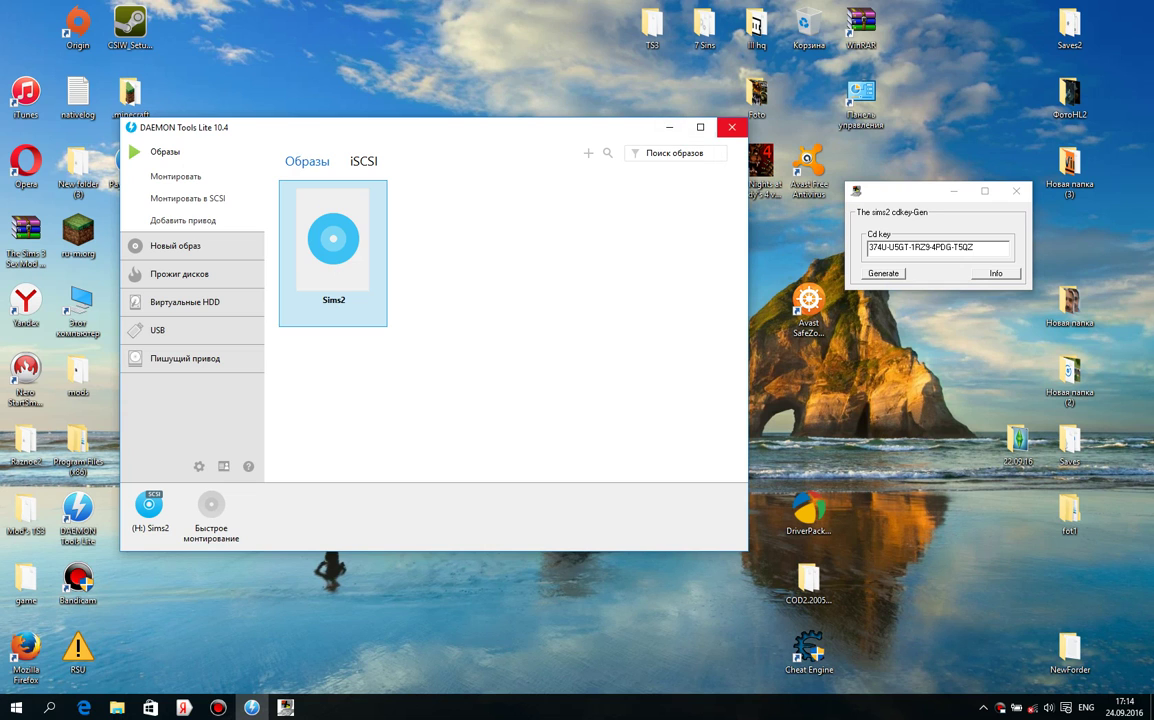
click(732, 127)
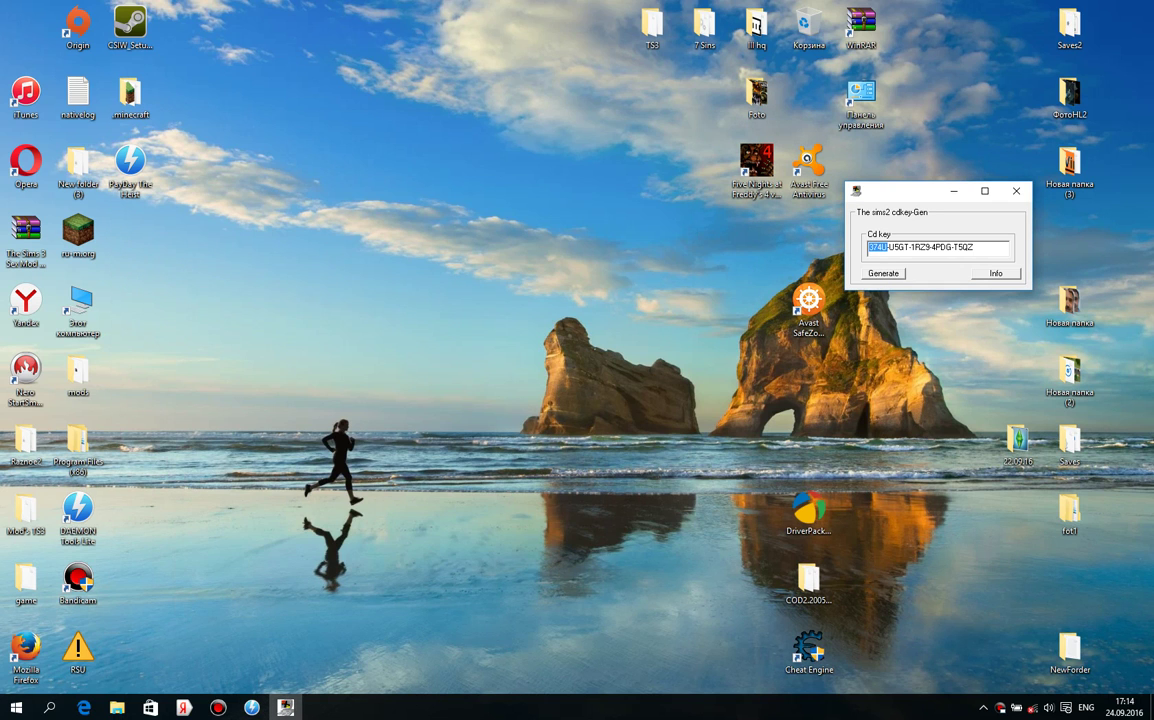
click(285, 707)
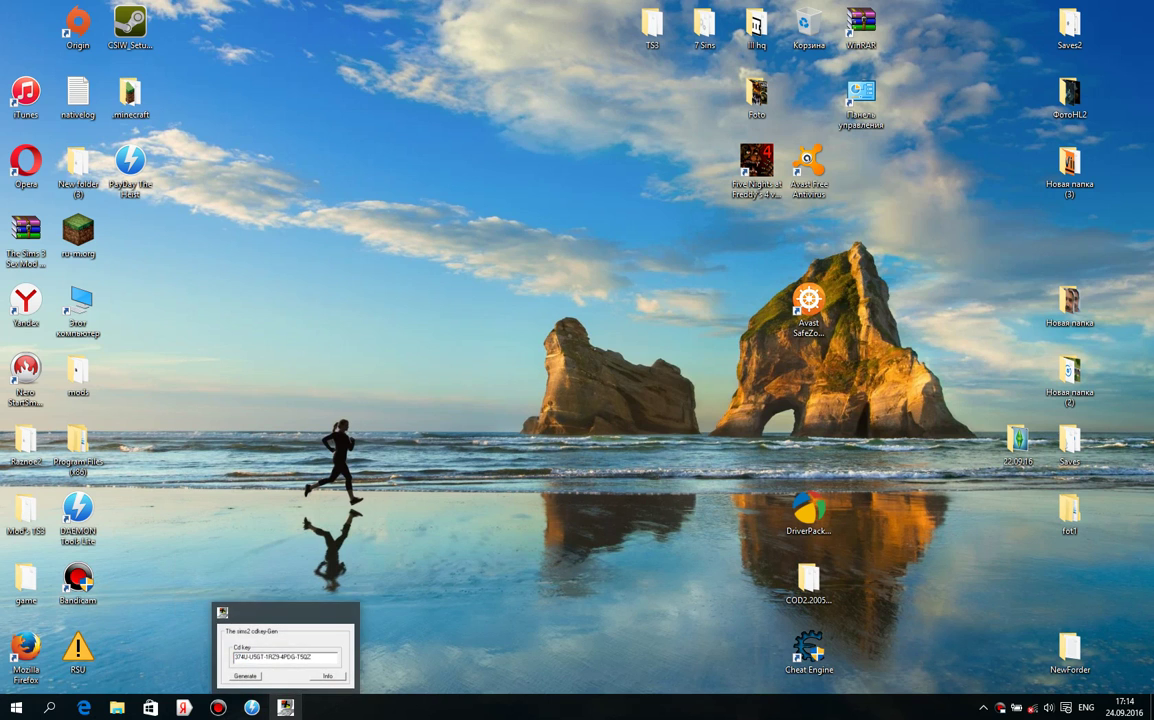
click(285, 707)
click(252, 707)
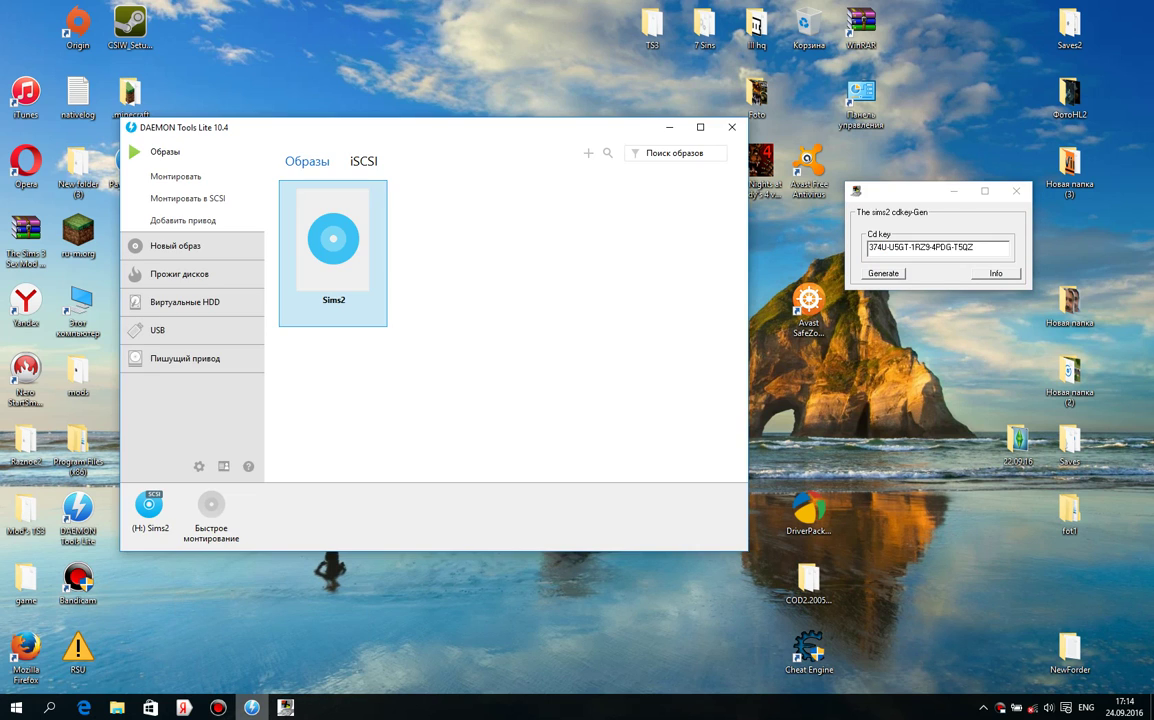
click(252, 707)
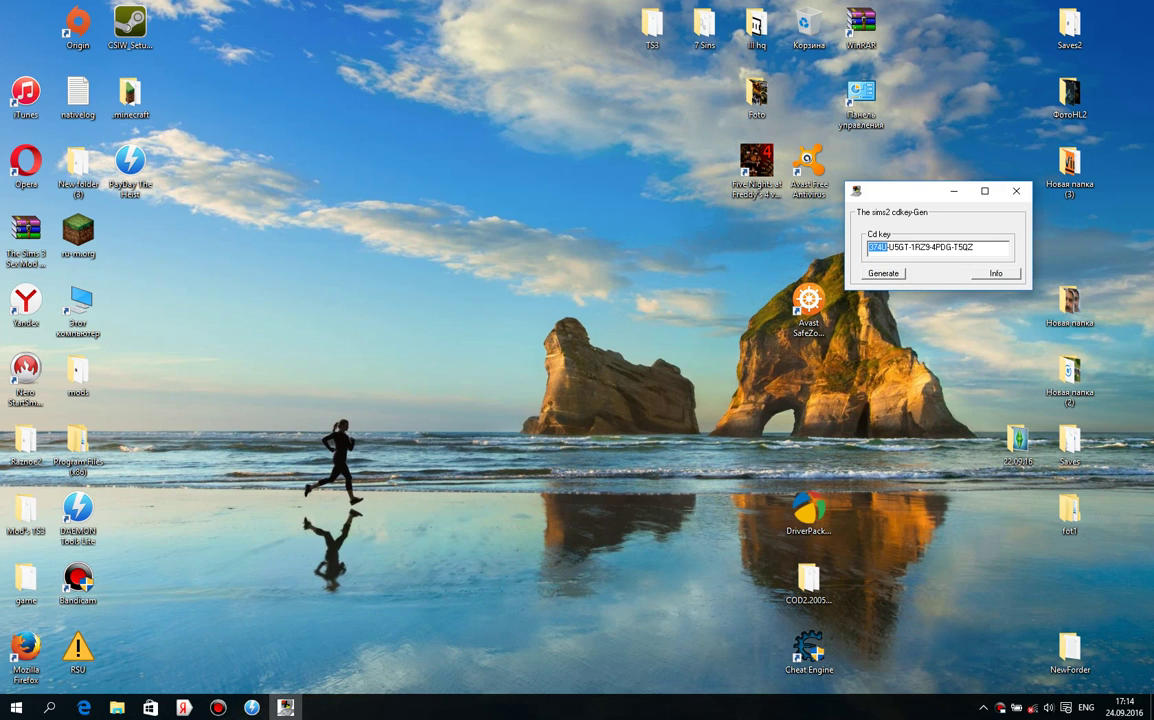
Open Этот компьютер and eject the KINGSTON (D:) drive.
double_click(78, 310)
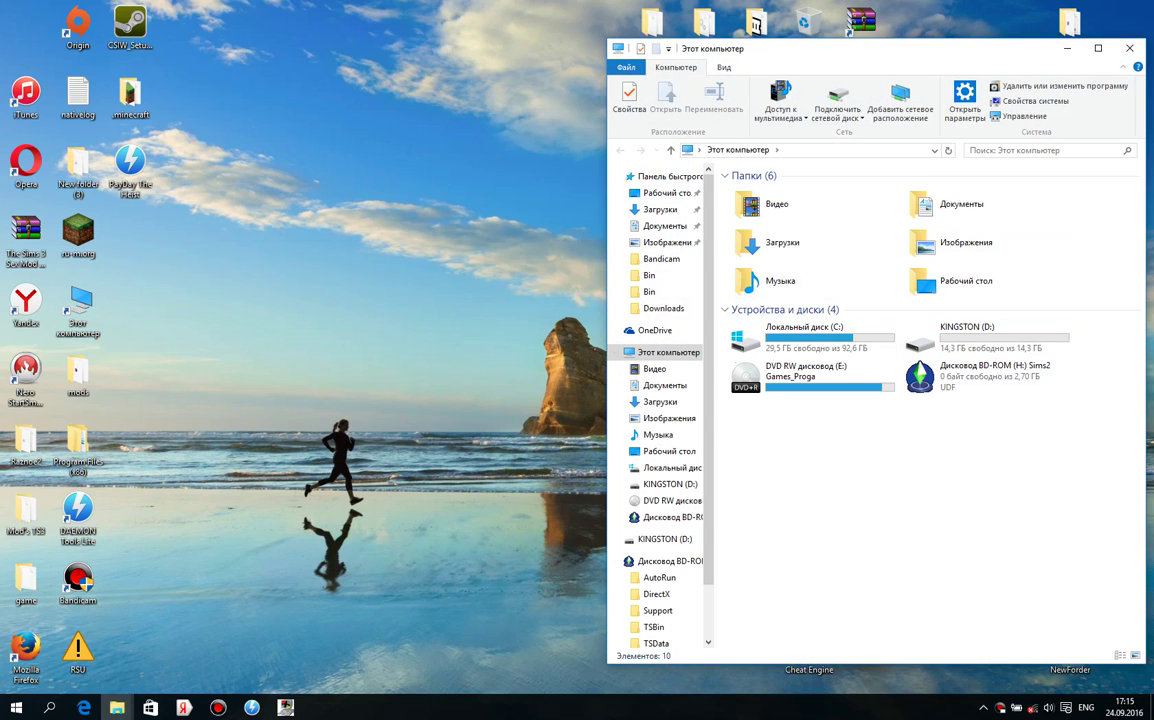
right_click(960, 336)
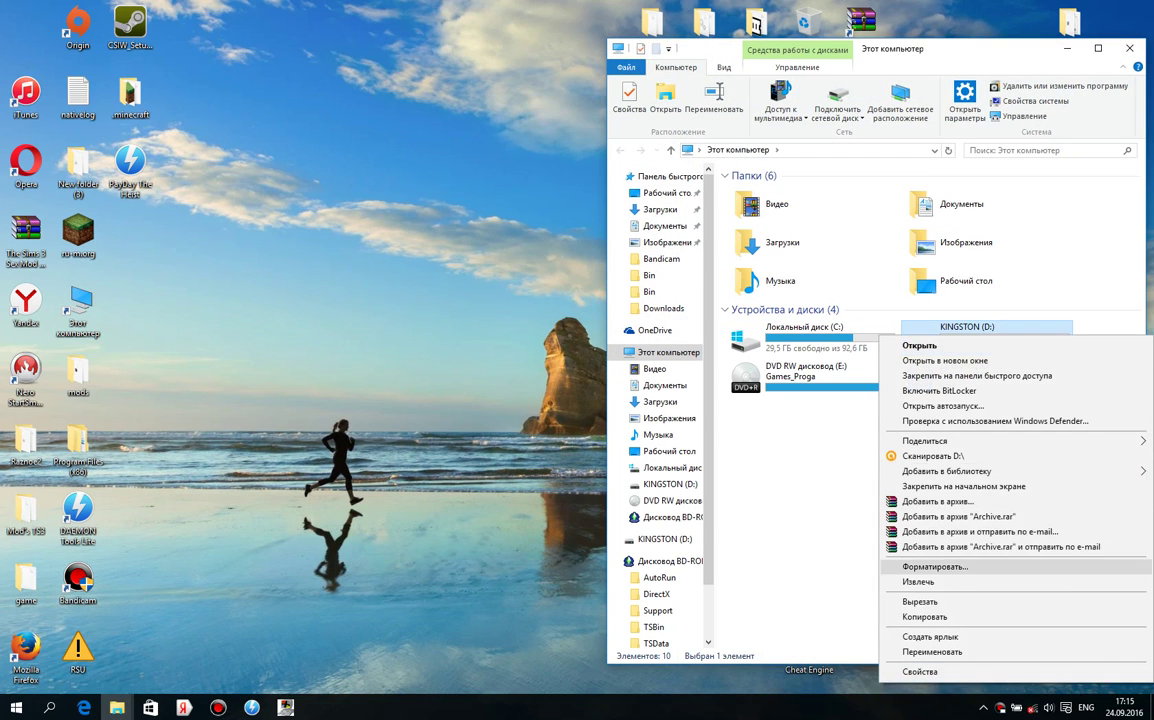
click(918, 581)
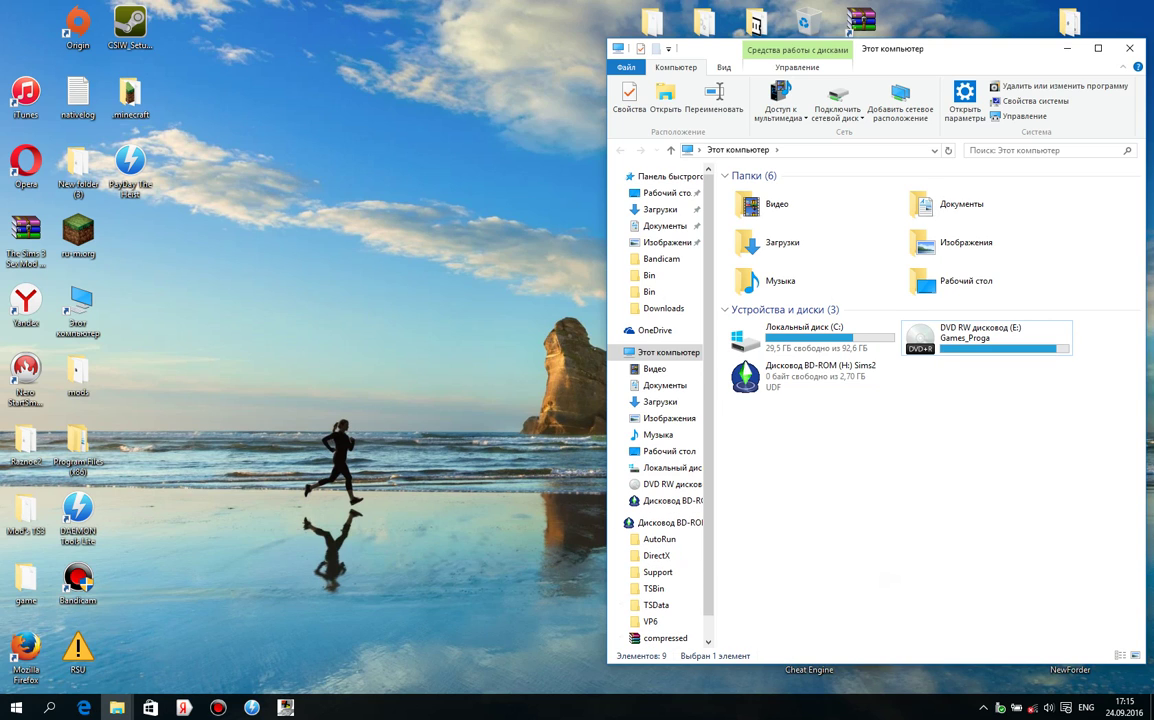
Start The Sims 2 installer through AutoPlay of the BD-ROM (H:) Sims2 drive and minimize the file window.
drag(941, 452, 766, 380)
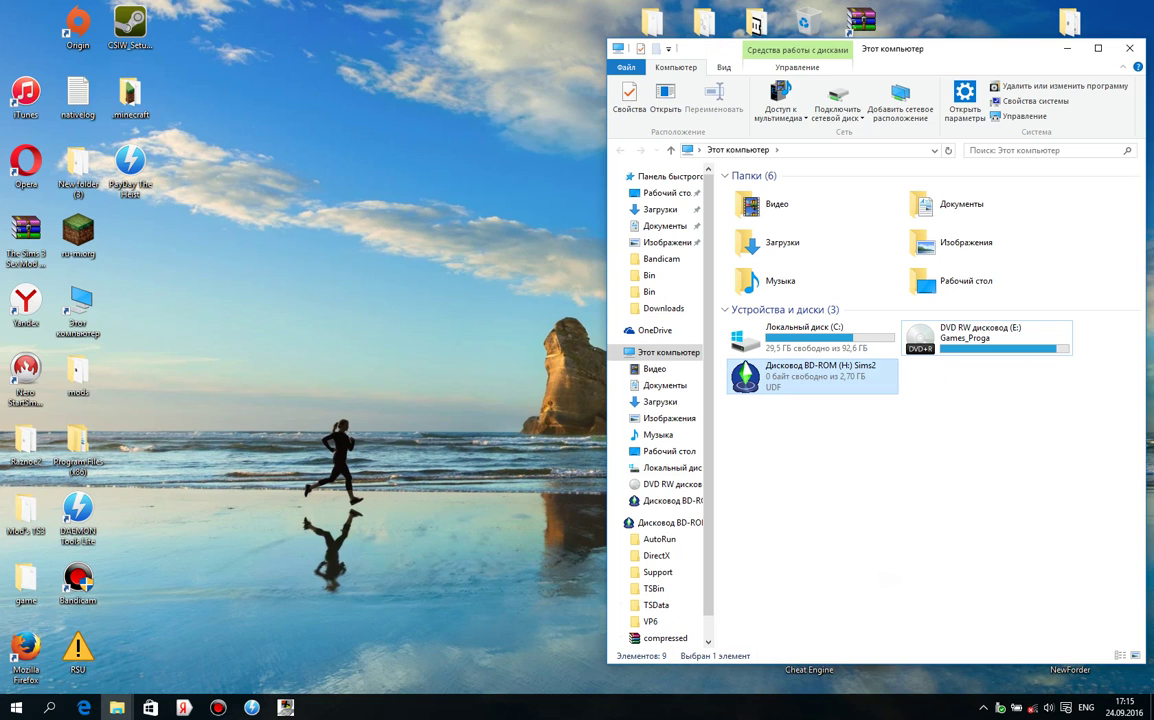
right_click(788, 380)
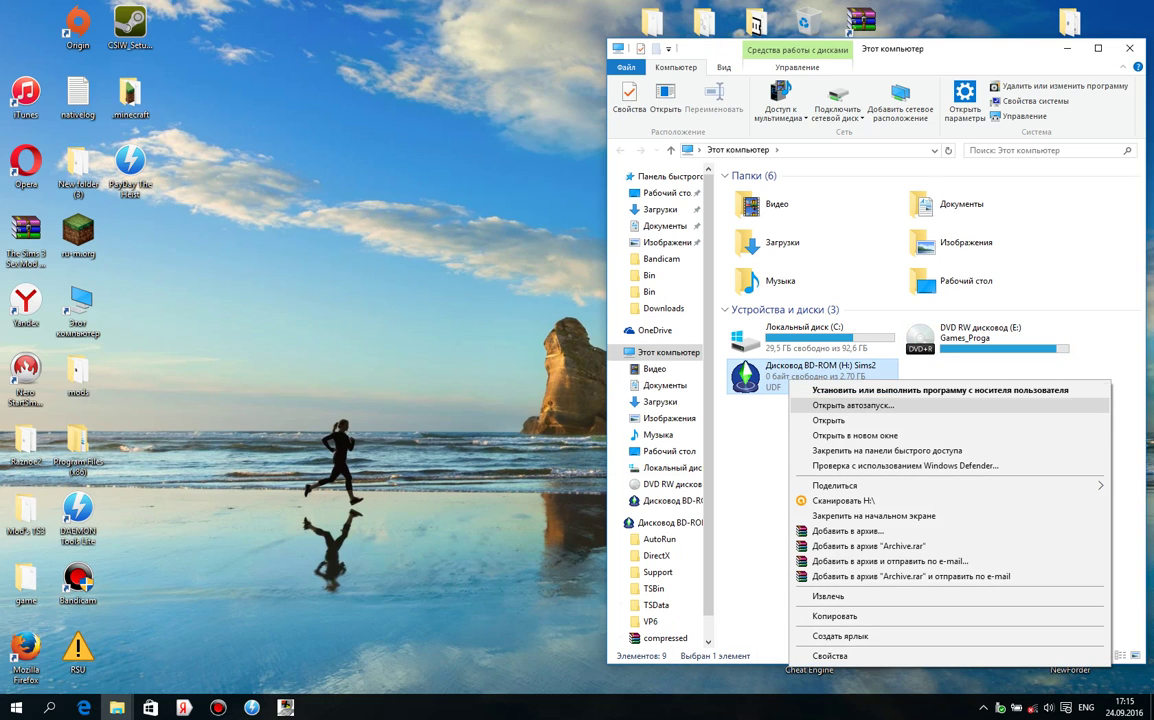
click(853, 405)
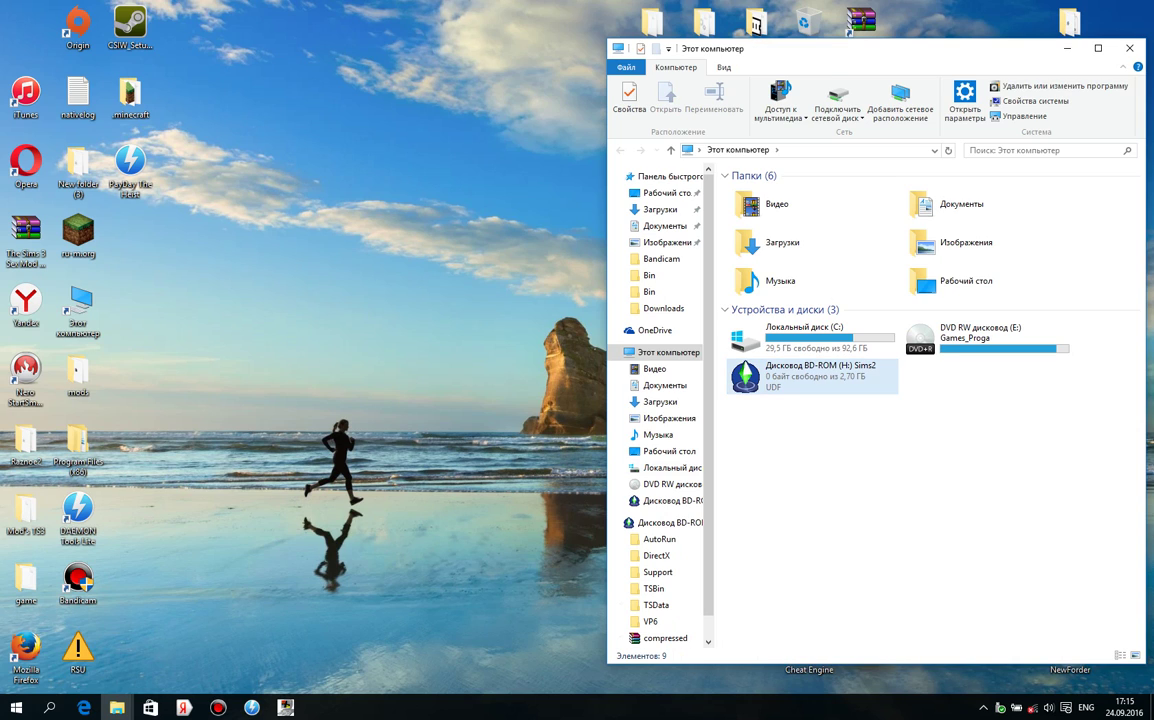
click(802, 368)
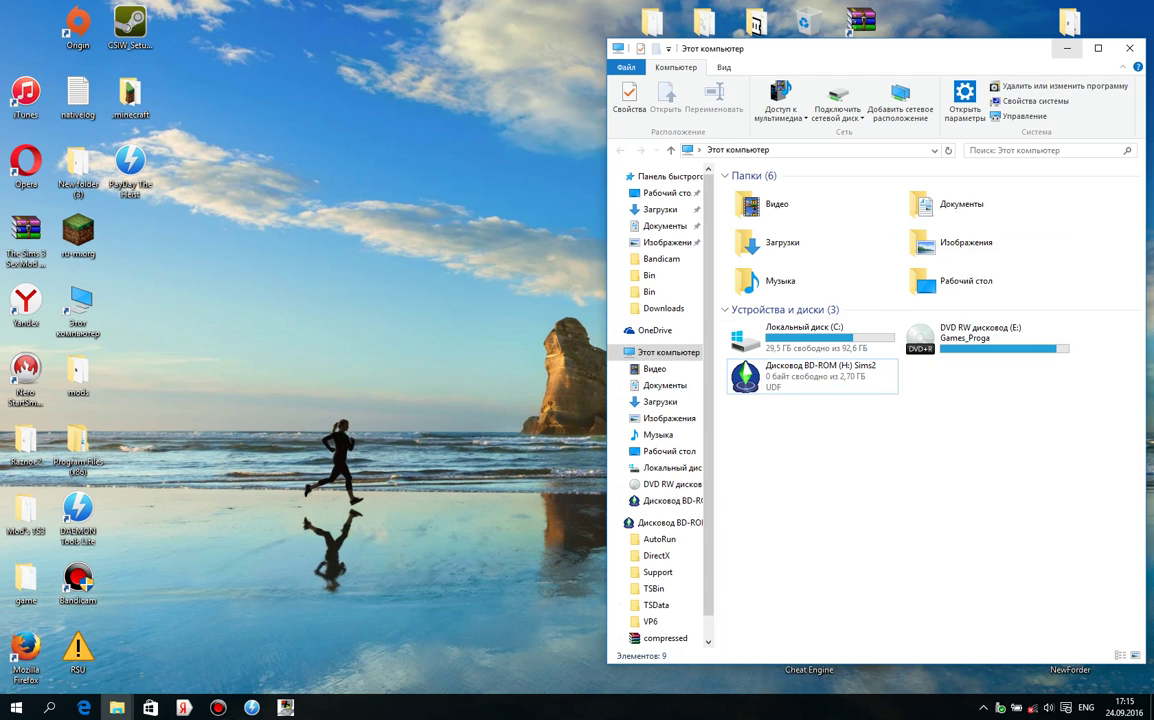
click(1066, 48)
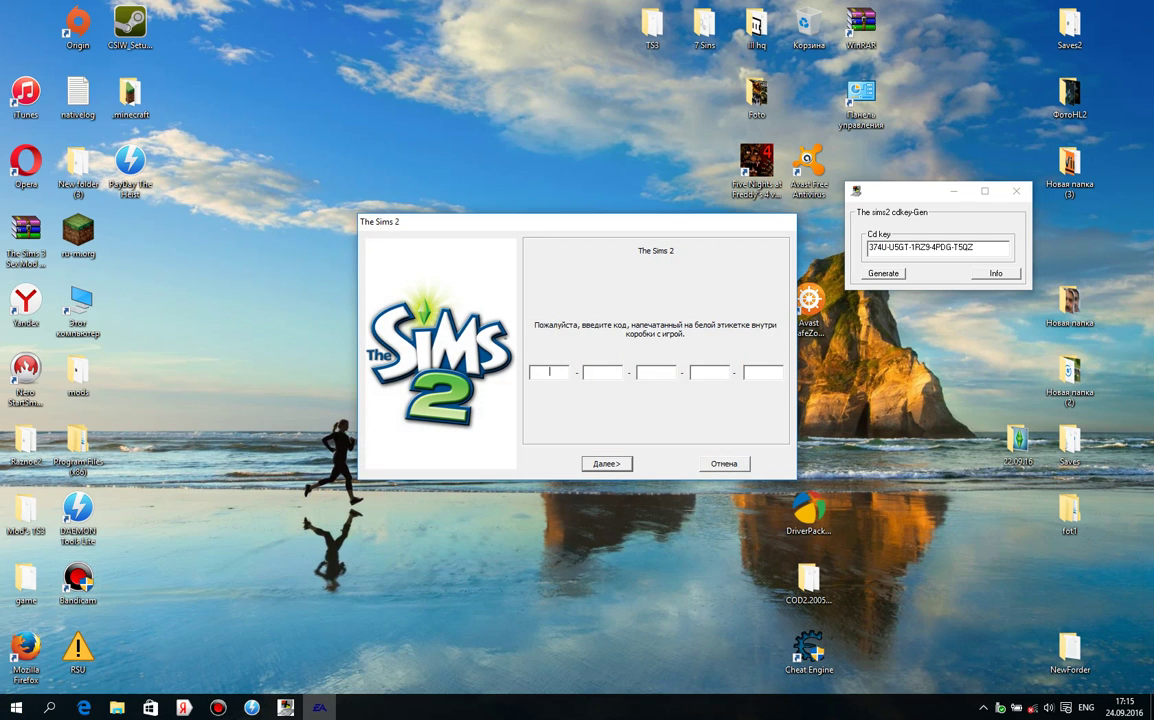
Fill the first two code fields of The Sims 2 installer with the first two groups of the generated CD key.
right_click(555, 371)
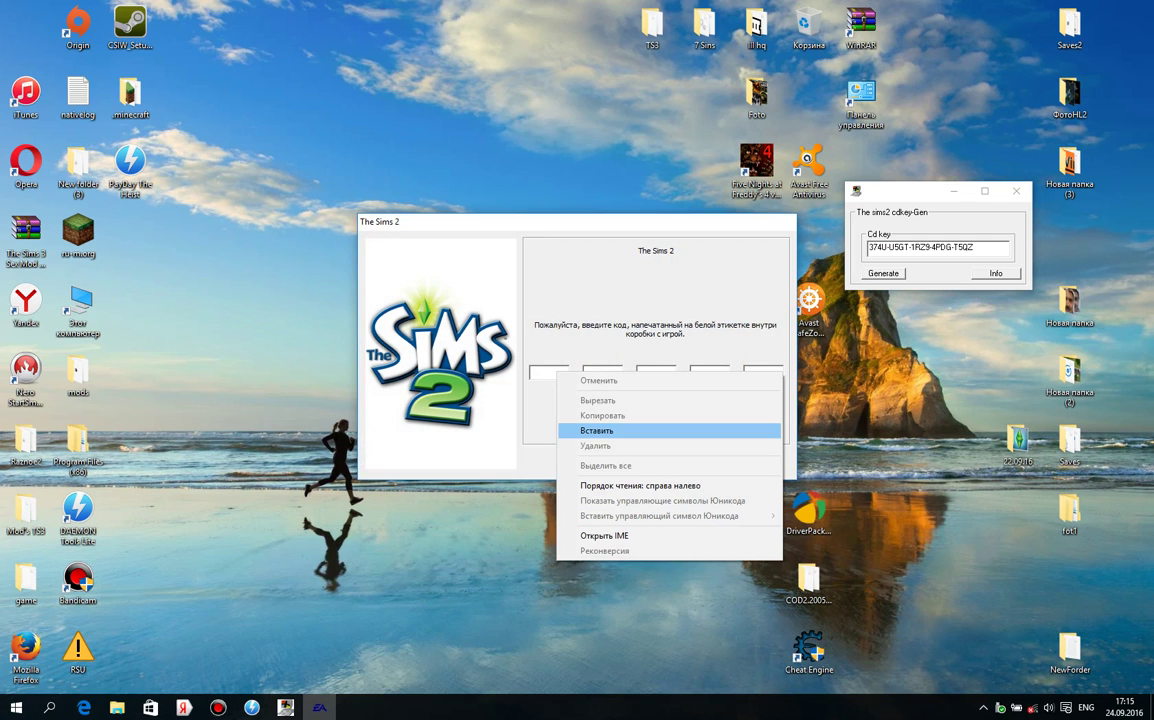
click(580, 428)
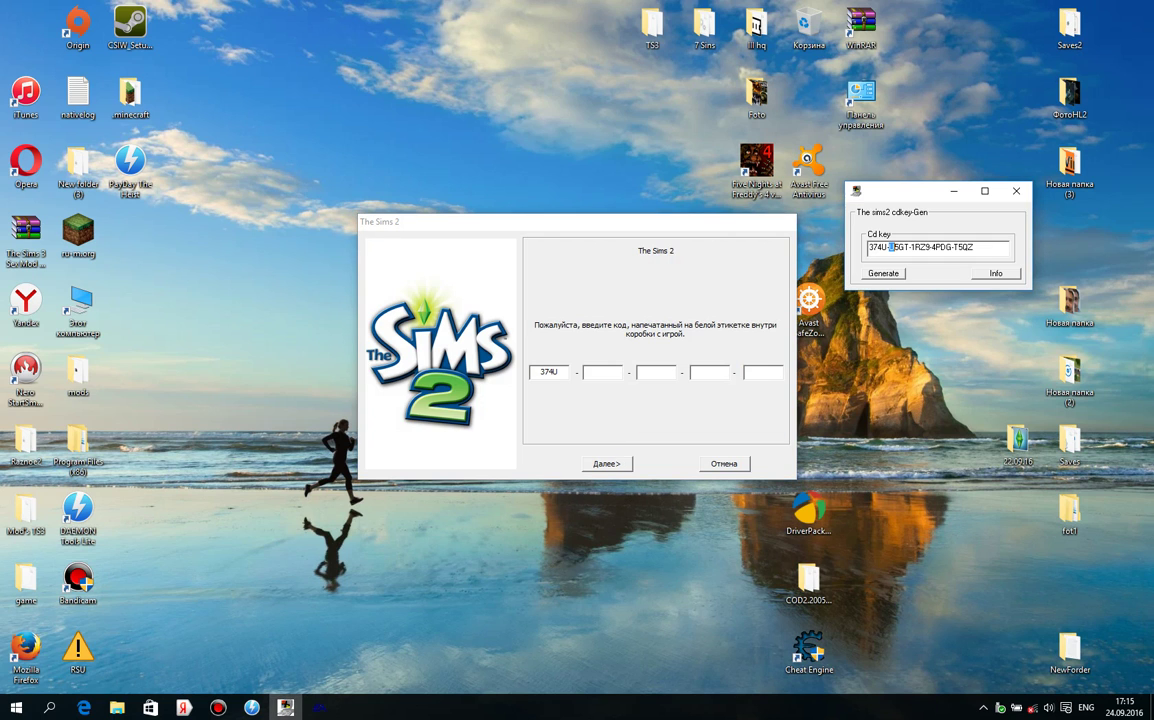
drag(888, 247, 906, 247)
right_click(906, 247)
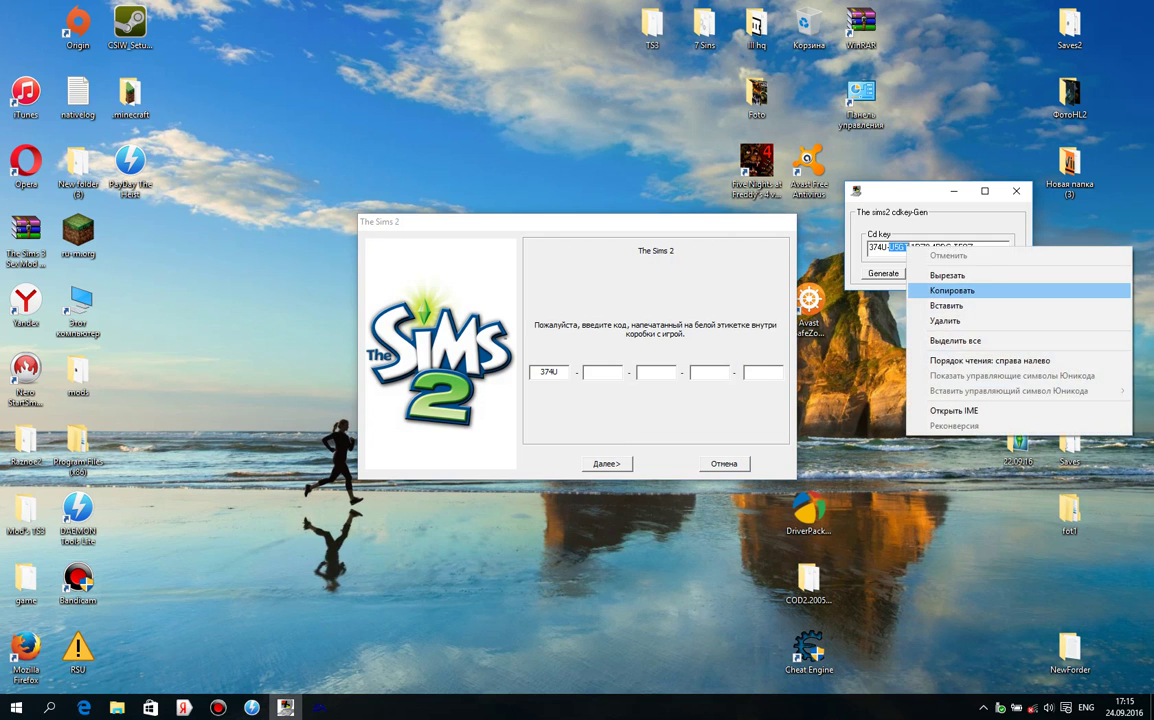
click(952, 290)
right_click(605, 372)
click(646, 430)
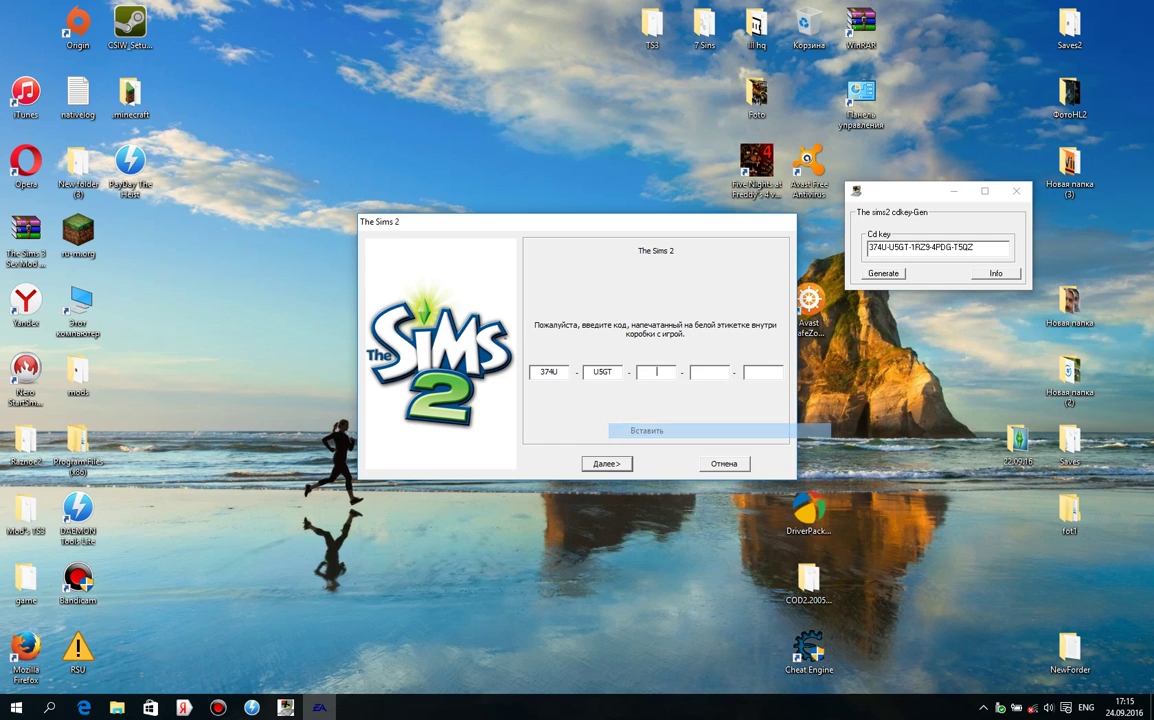
Fill the third and fourth code fields of The Sims 2 installer with the matching groups of the generated CD key.
drag(911, 247, 930, 247)
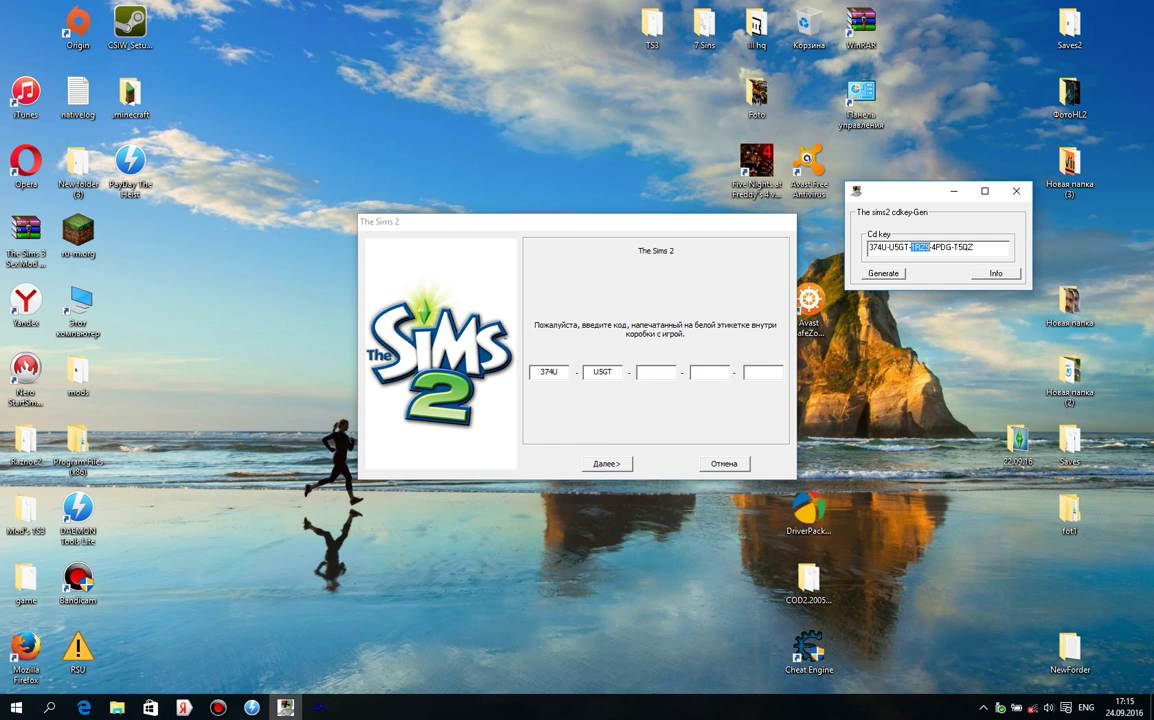
right_click(921, 248)
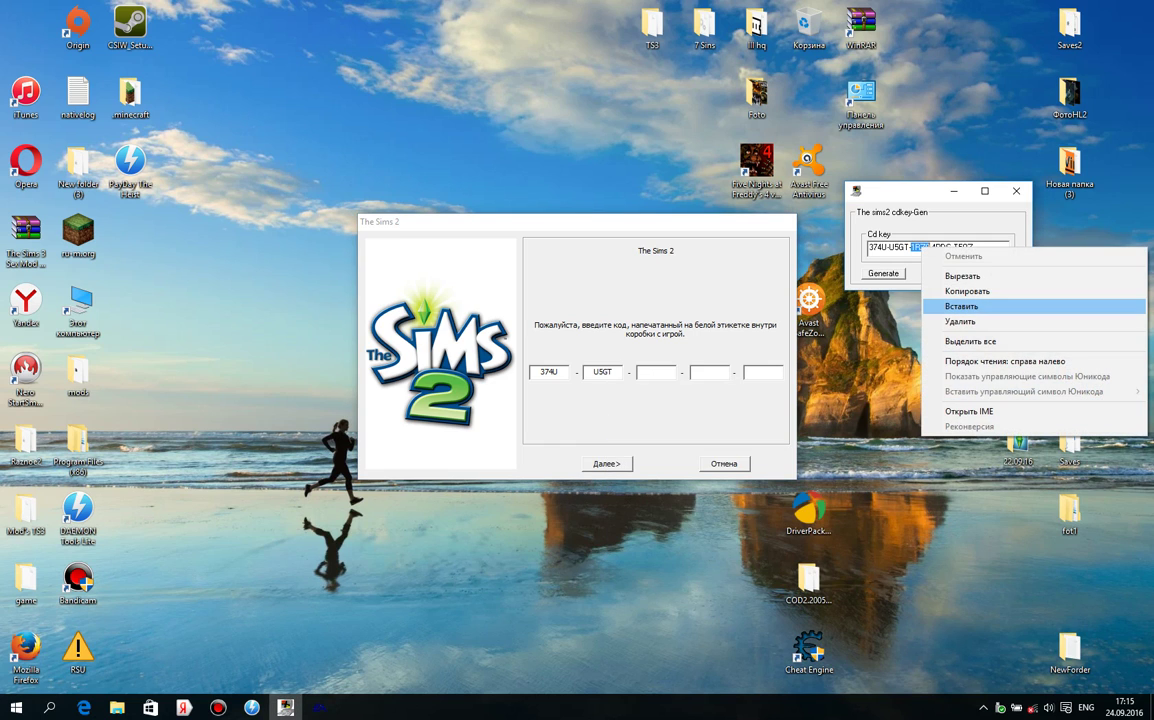
click(967, 291)
right_click(652, 371)
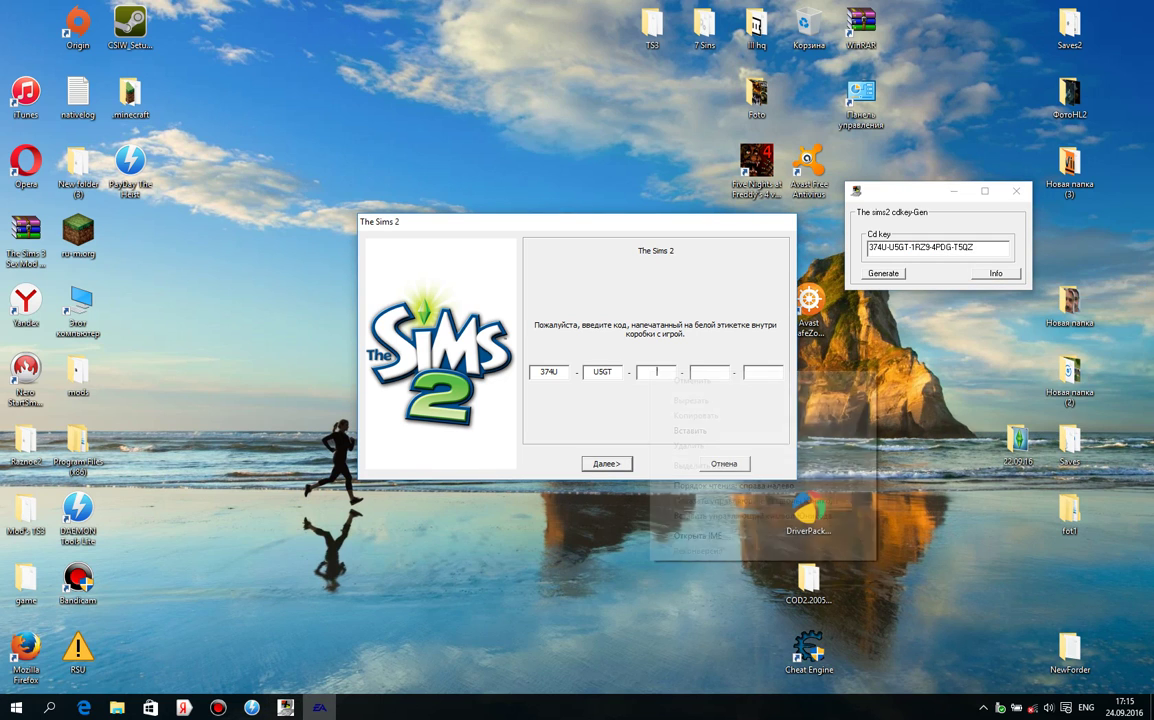
click(690, 430)
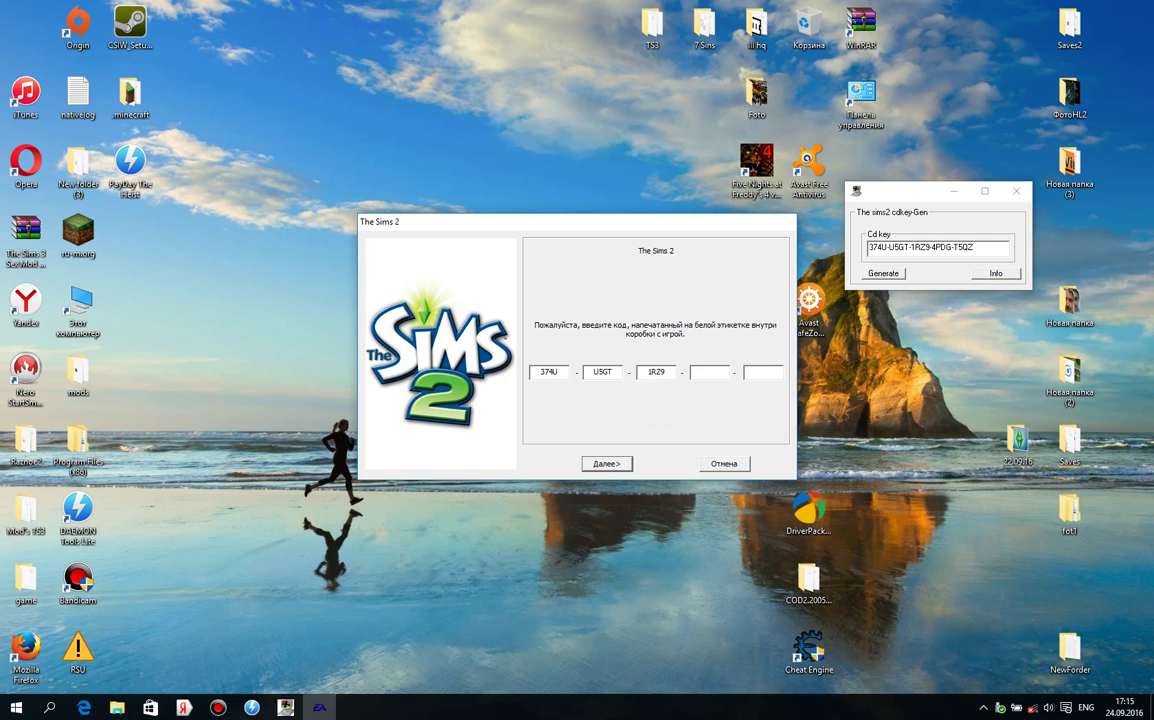
drag(932, 247, 952, 247)
right_click(950, 248)
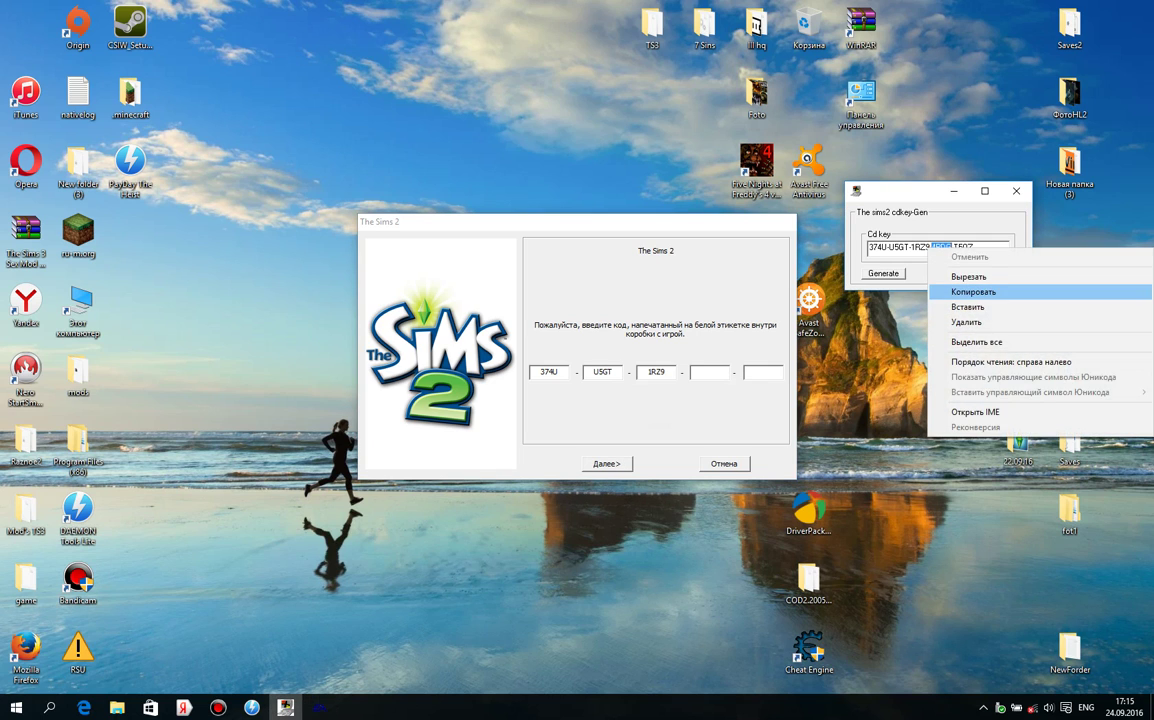
click(967, 291)
click(710, 371)
right_click(710, 371)
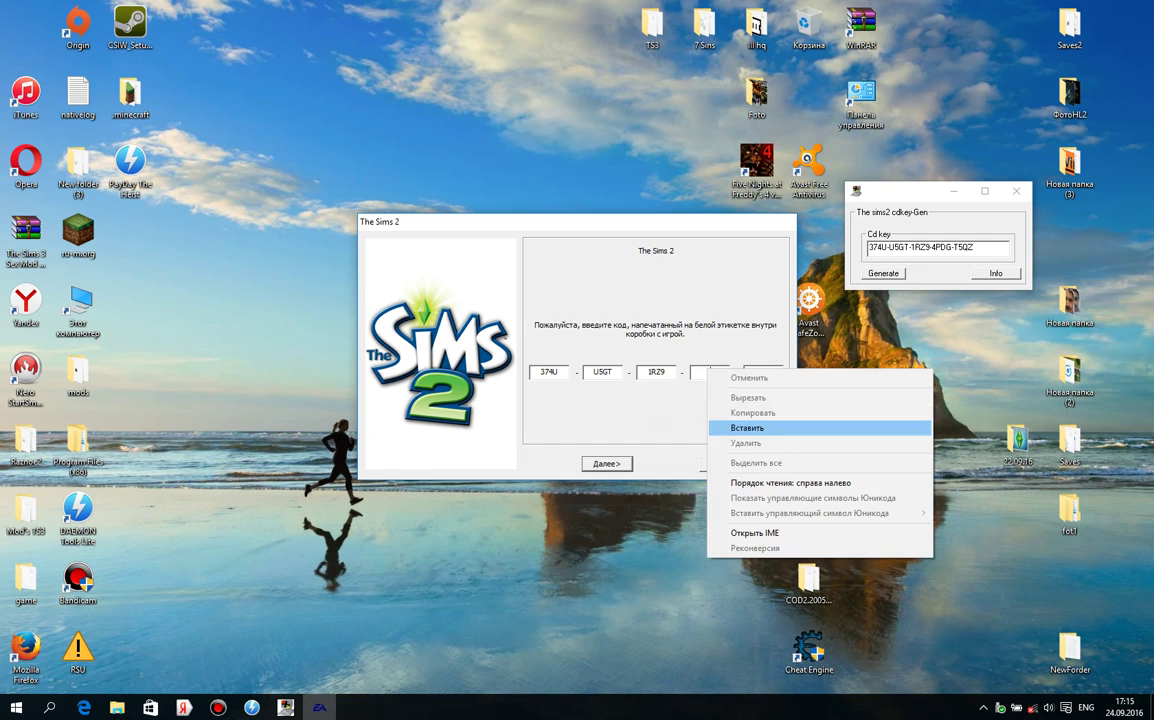
click(770, 425)
Fill the last code field with the final group of the generated CD key and submit the code.
drag(954, 247, 972, 247)
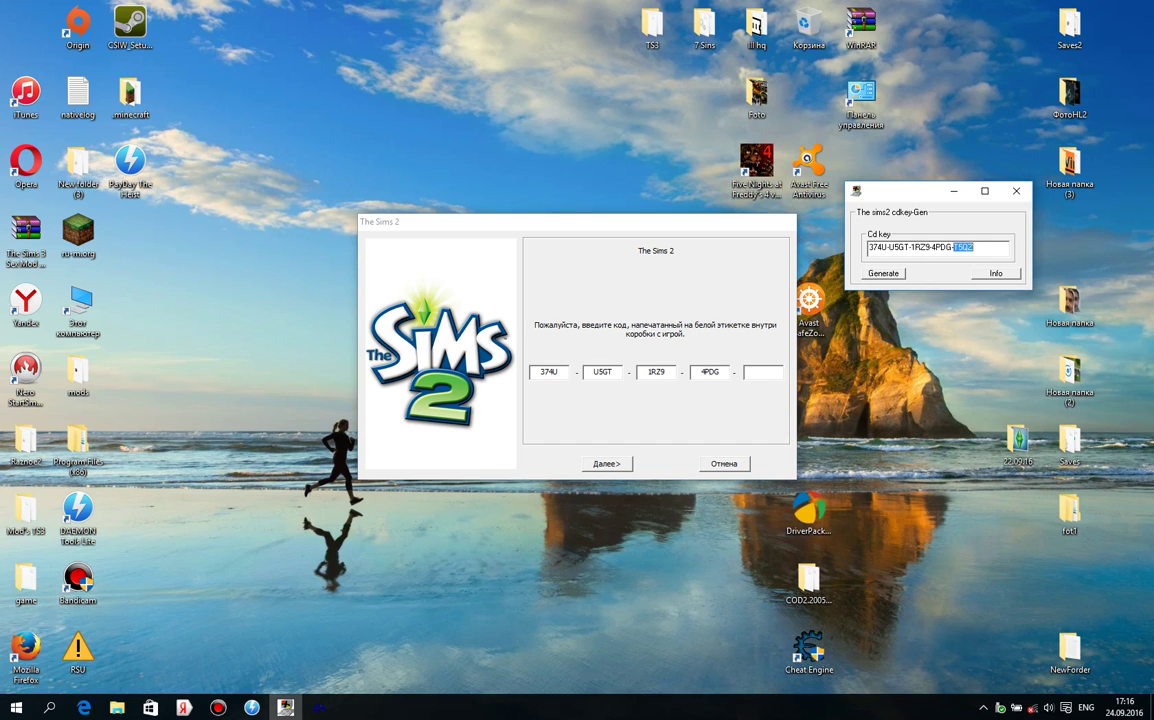
right_click(940, 250)
click(967, 296)
click(763, 371)
right_click(757, 371)
click(799, 432)
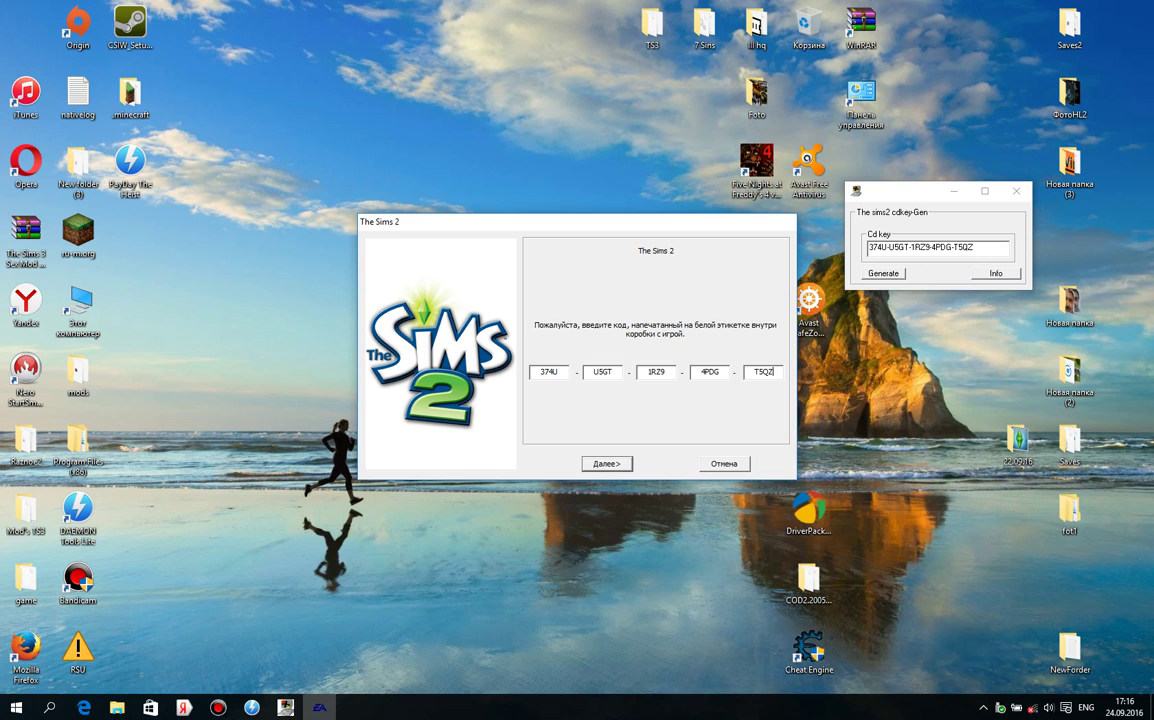
key(Return)
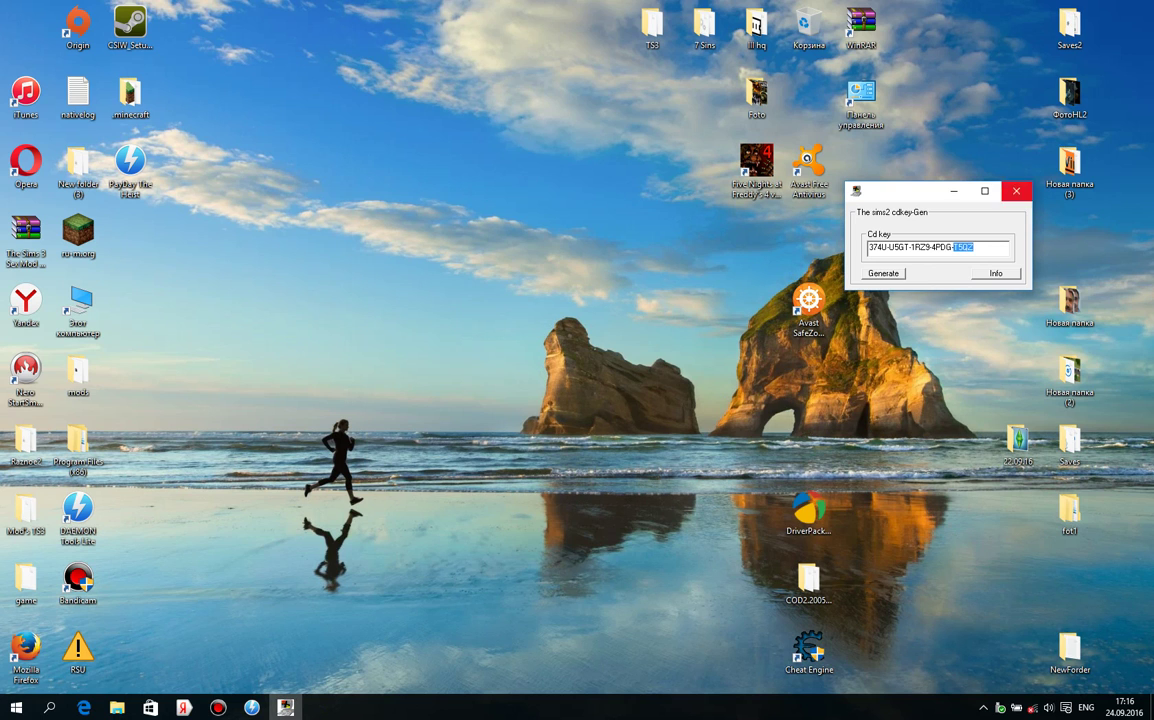
Close the key generator and start the installation in the default directory C:\Program Files\EA GAMES\The Sims 2, accepting the additional data on drive C:.
click(1016, 190)
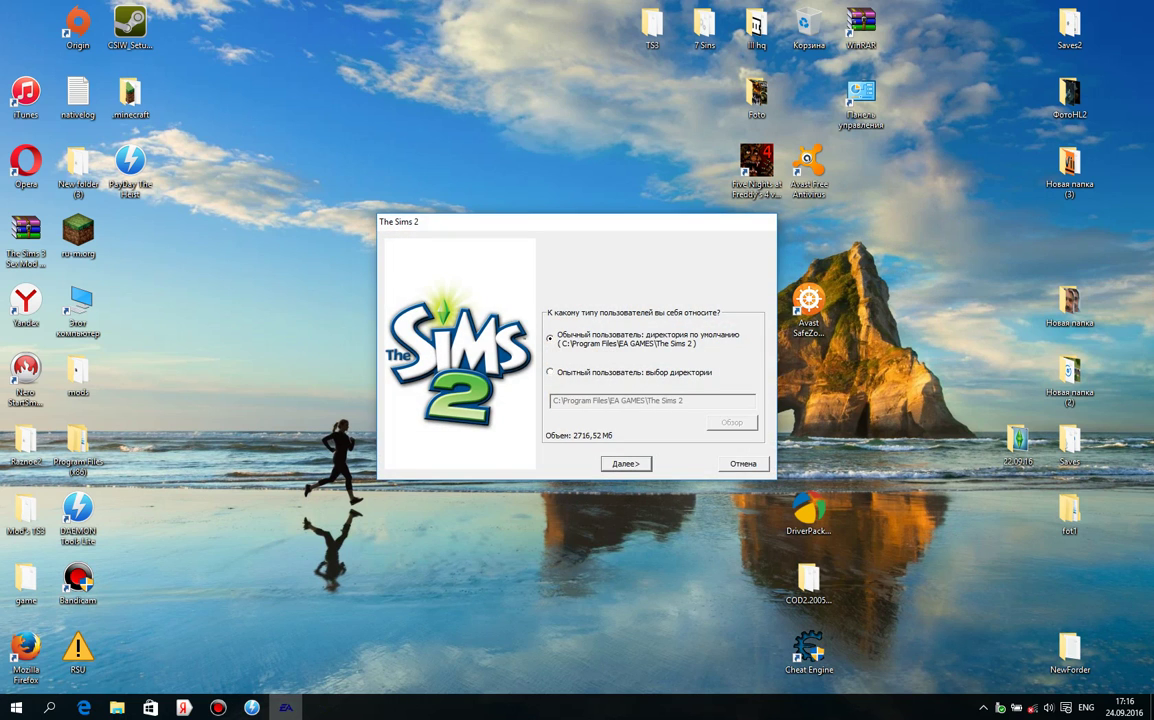
drag(577, 221, 472, 137)
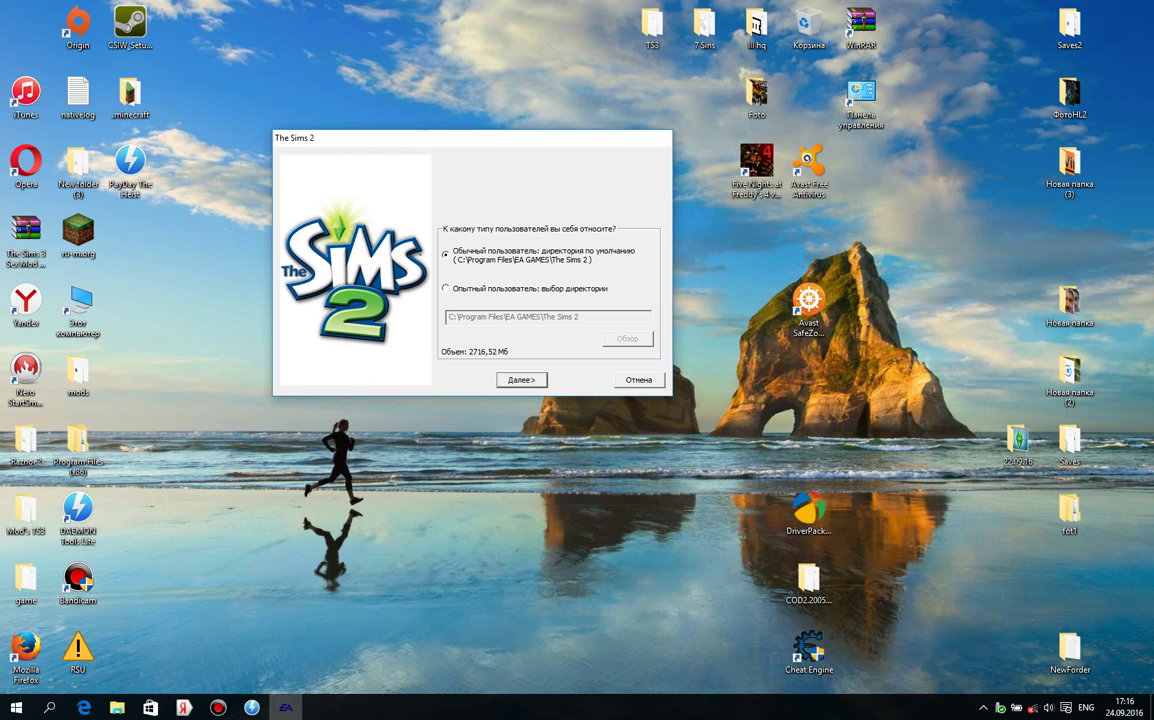
key(Return)
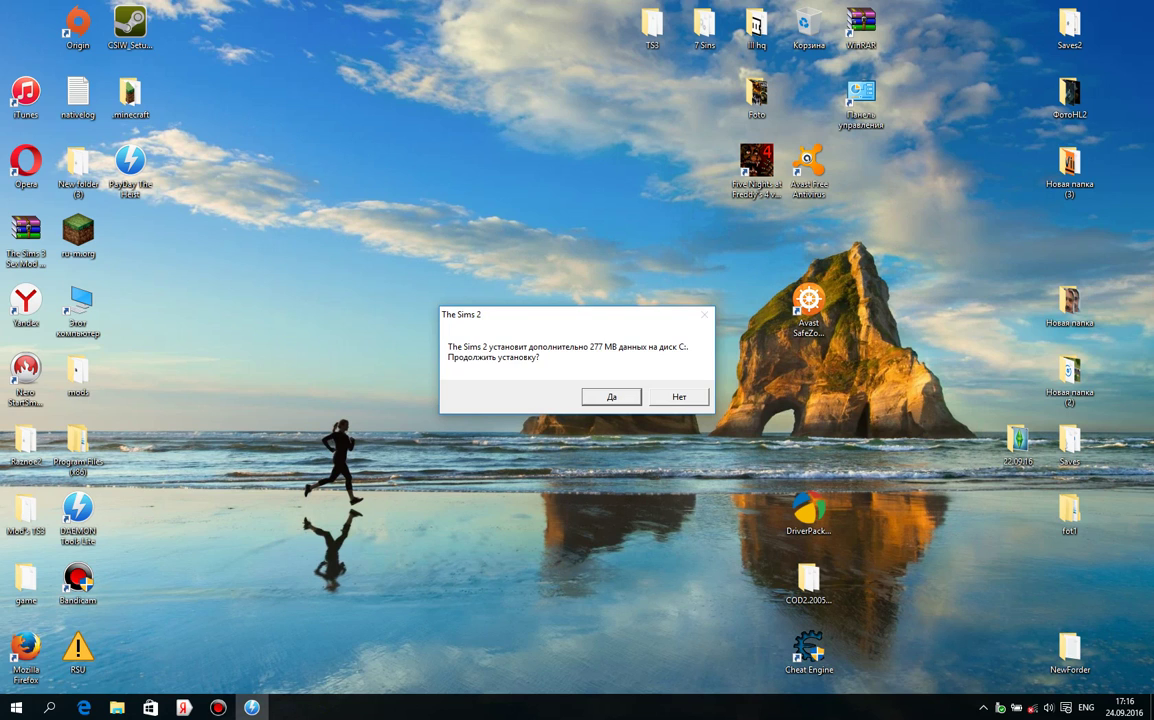
key(Return)
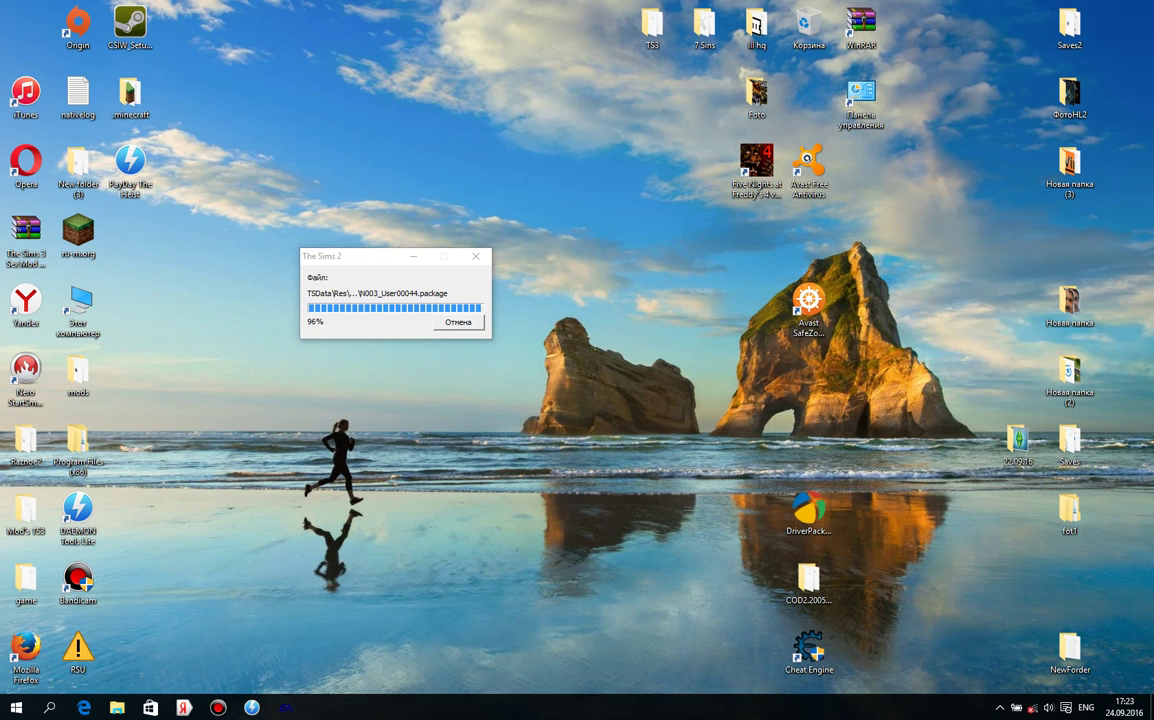
click(999, 707)
key(Escape)
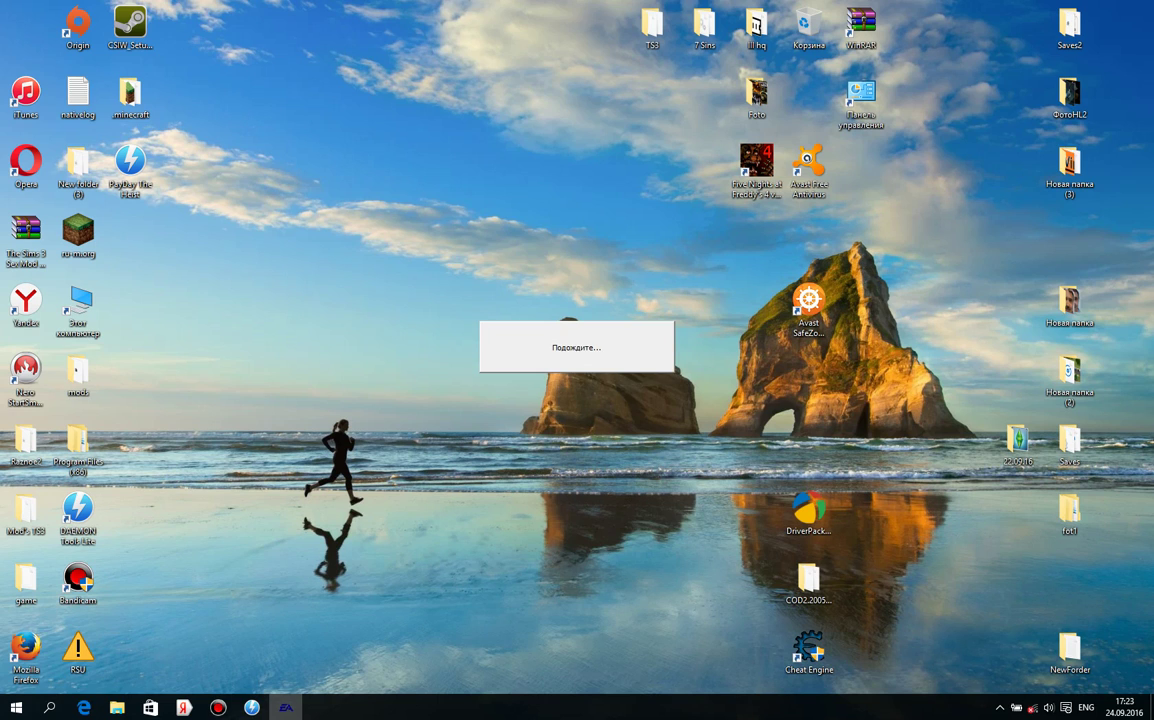
click(1000, 707)
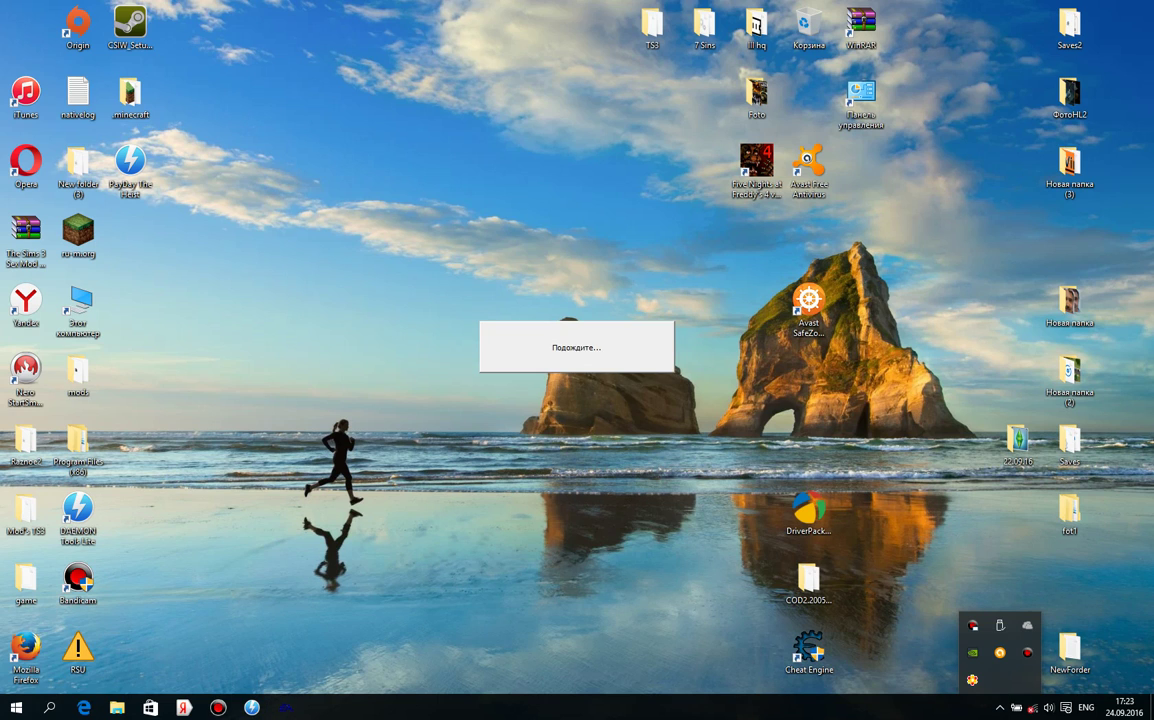
drag(452, 257, 709, 405)
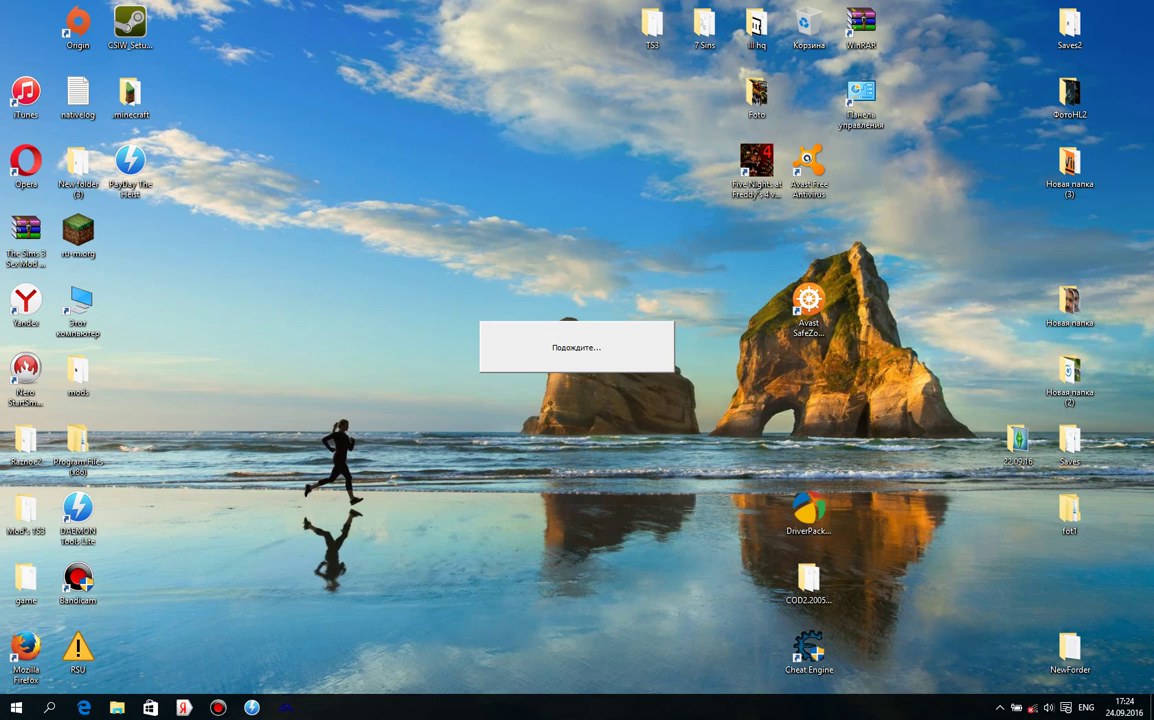
drag(438, 266, 702, 425)
drag(452, 268, 705, 434)
click(999, 707)
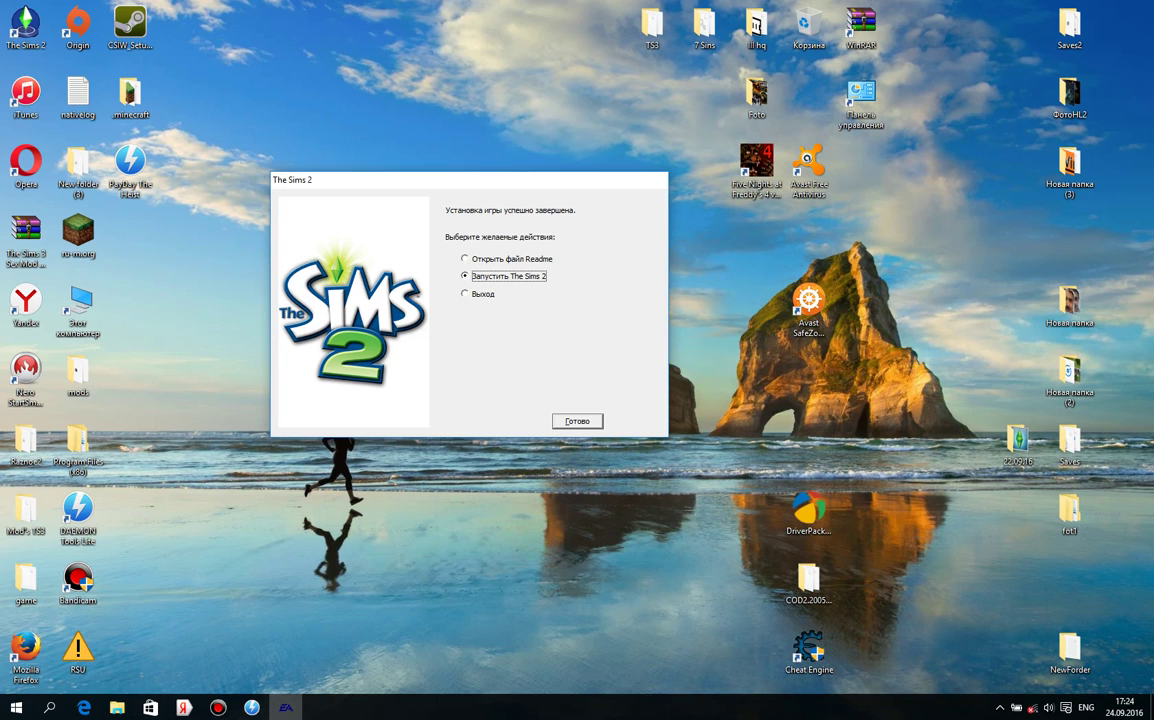
click(999, 707)
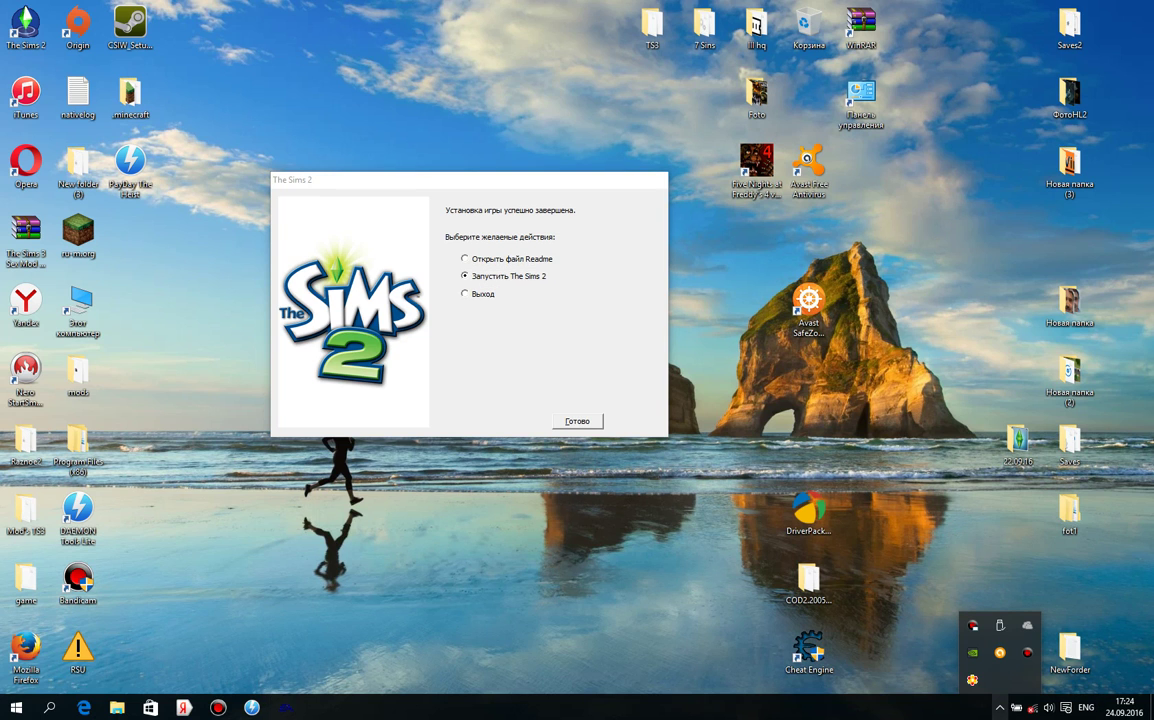
Finish the installer with the option Запустить The Sims 2 and exit the game from its town selection screen.
drag(422, 189, 434, 220)
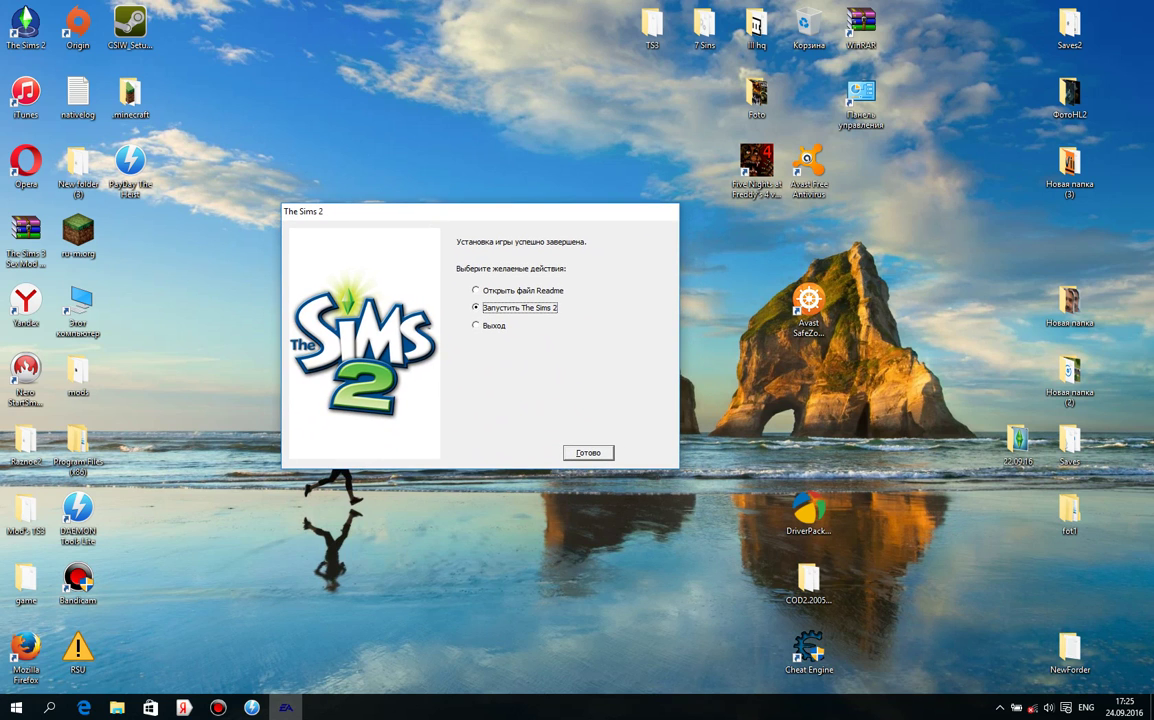
key(Return)
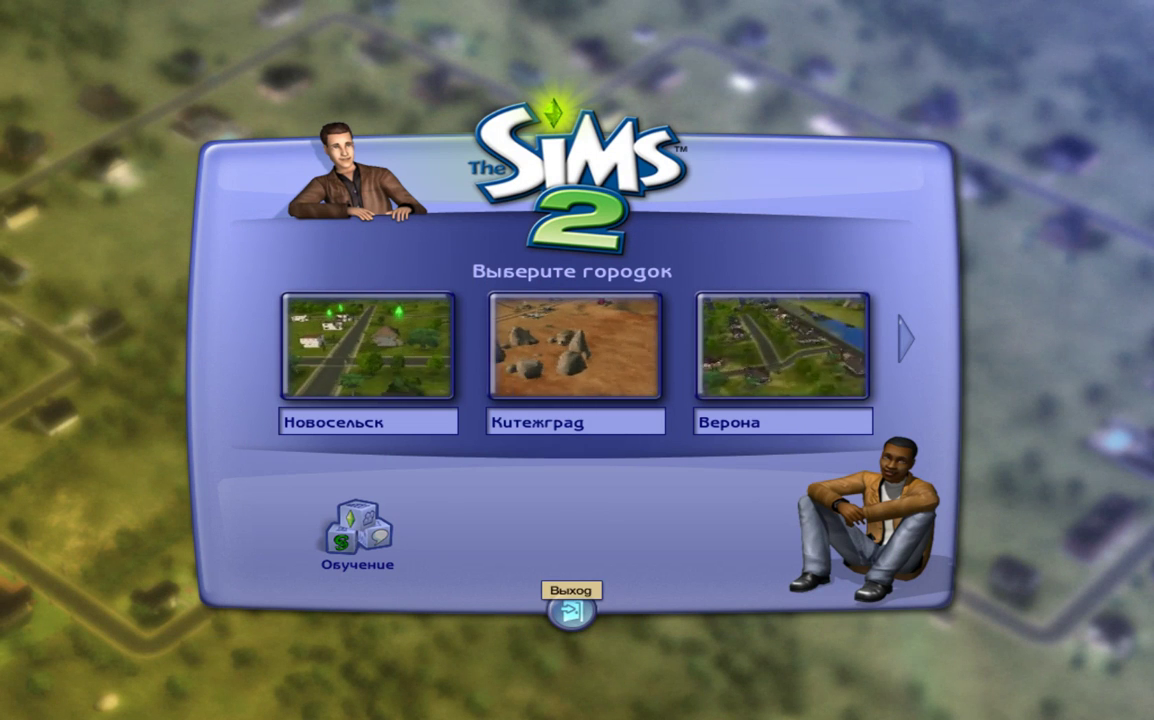
click(571, 612)
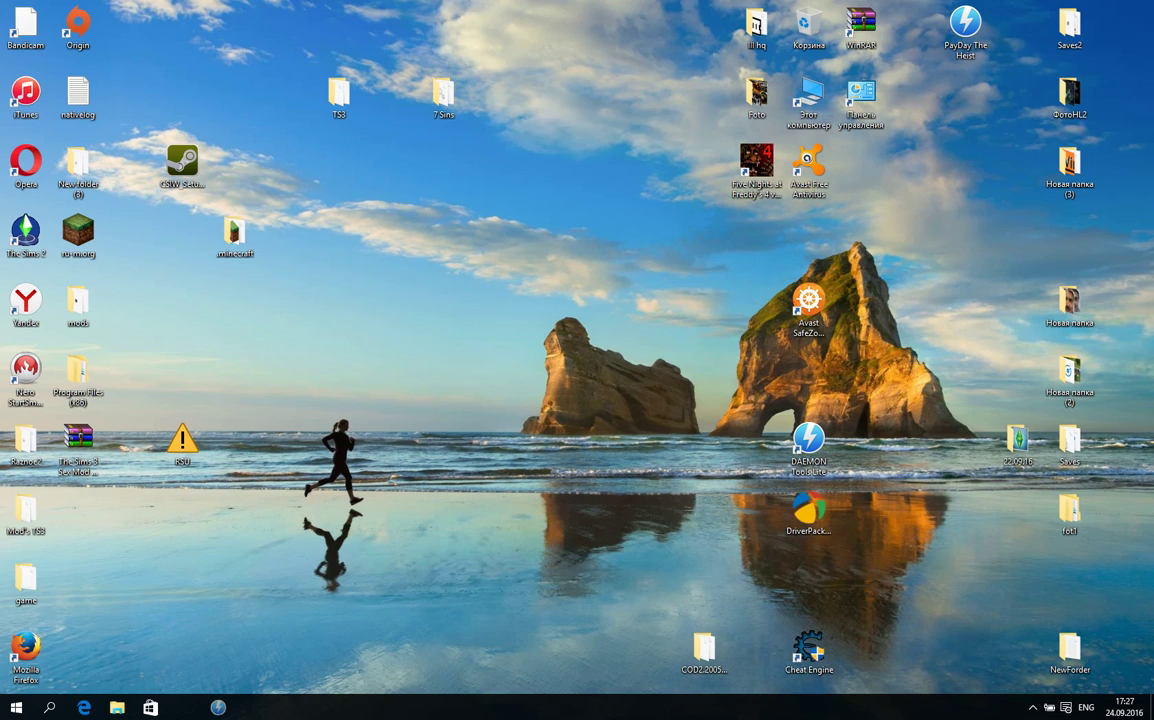
click(1000, 707)
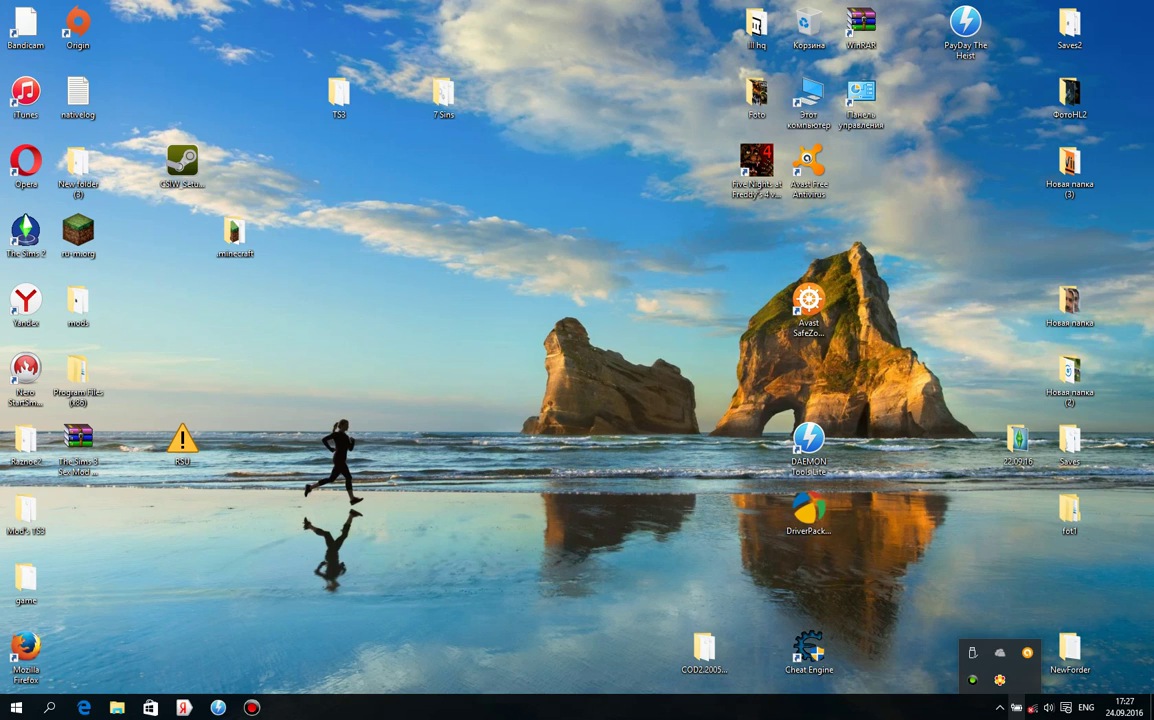
click(972, 680)
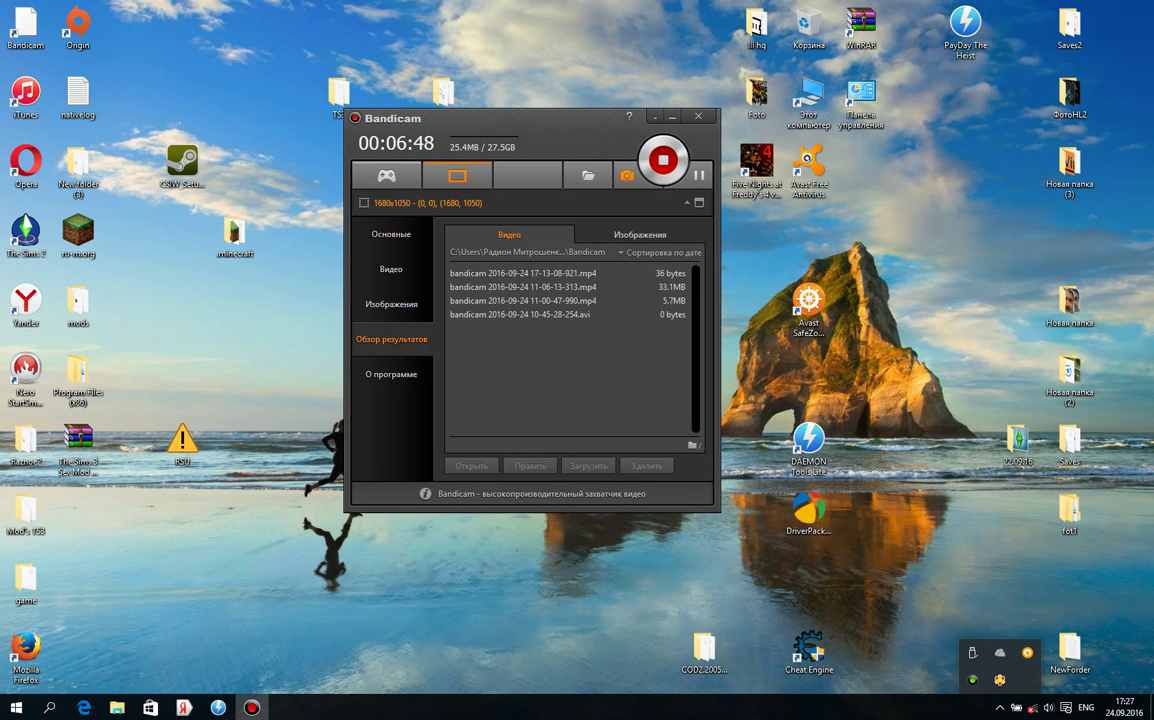
click(672, 117)
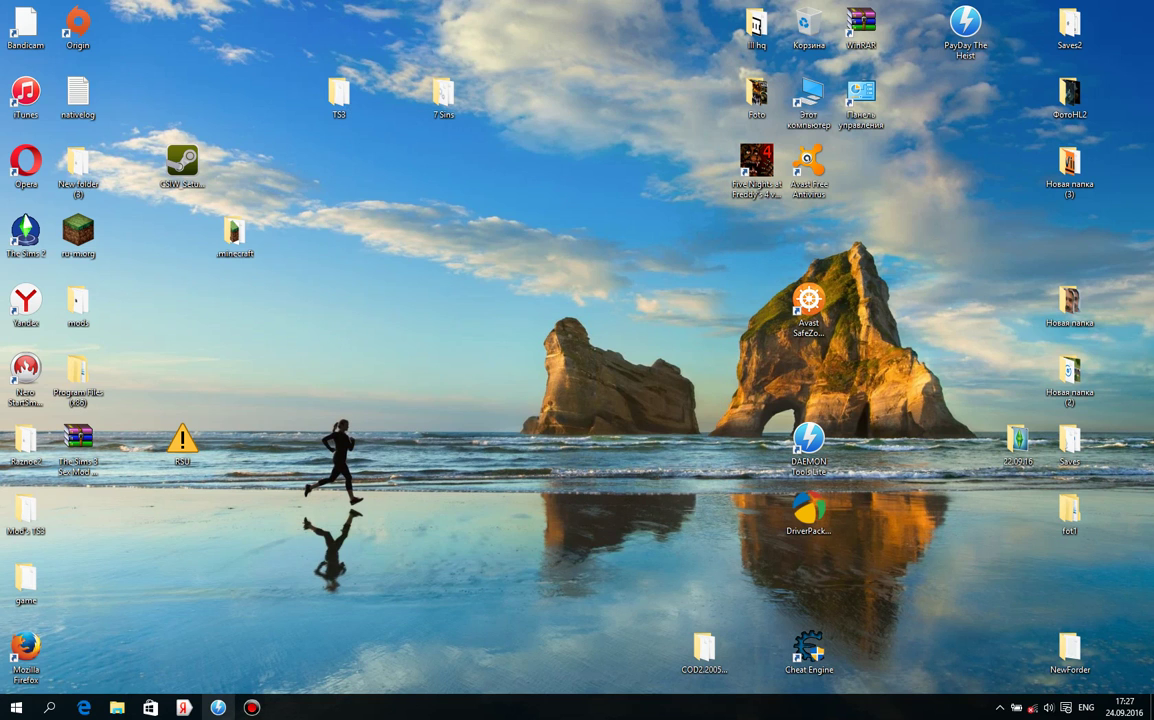
click(218, 707)
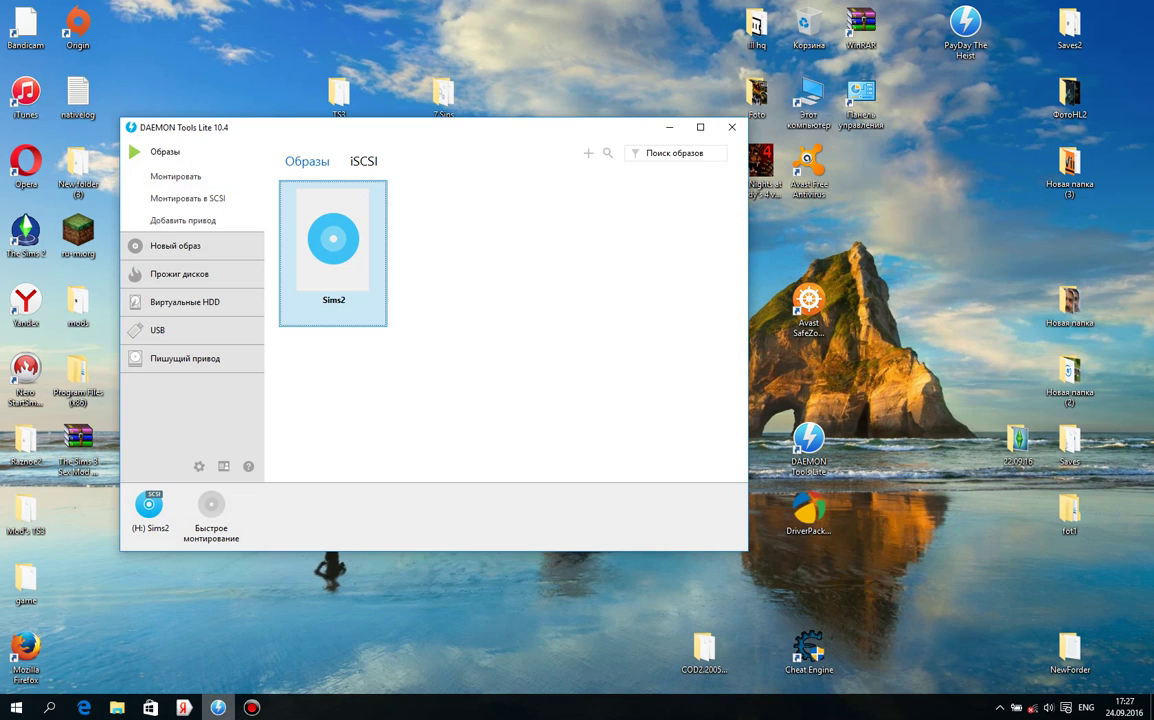
click(218, 707)
click(218, 707)
click(251, 707)
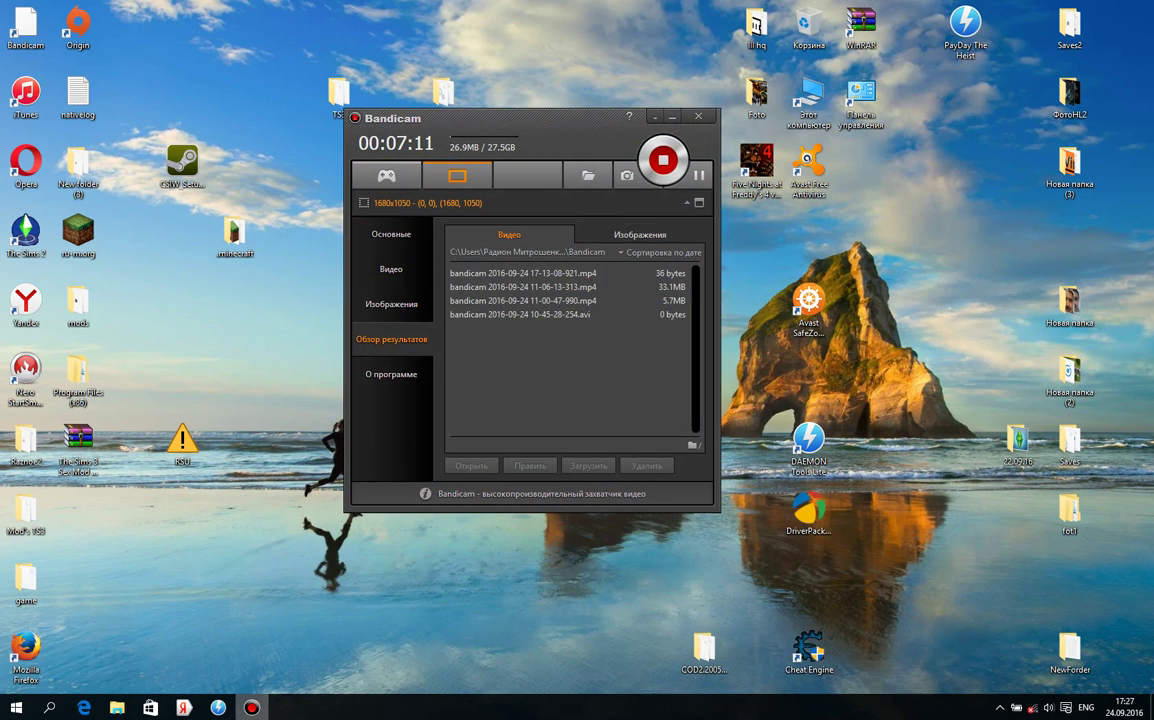
click(251, 707)
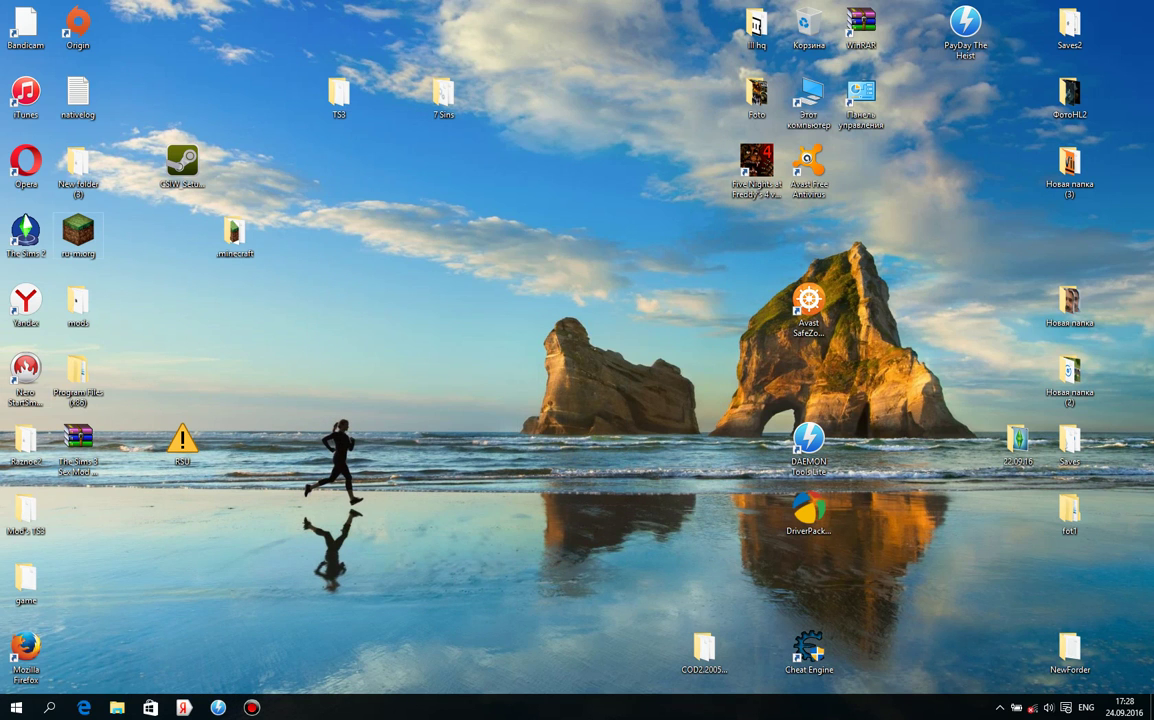
Line up the CSIW_Setu..., .minecraft, TS3 and 7 Sins desktop icons in one column beside the Origin icon's column.
drag(182, 162, 130, 25)
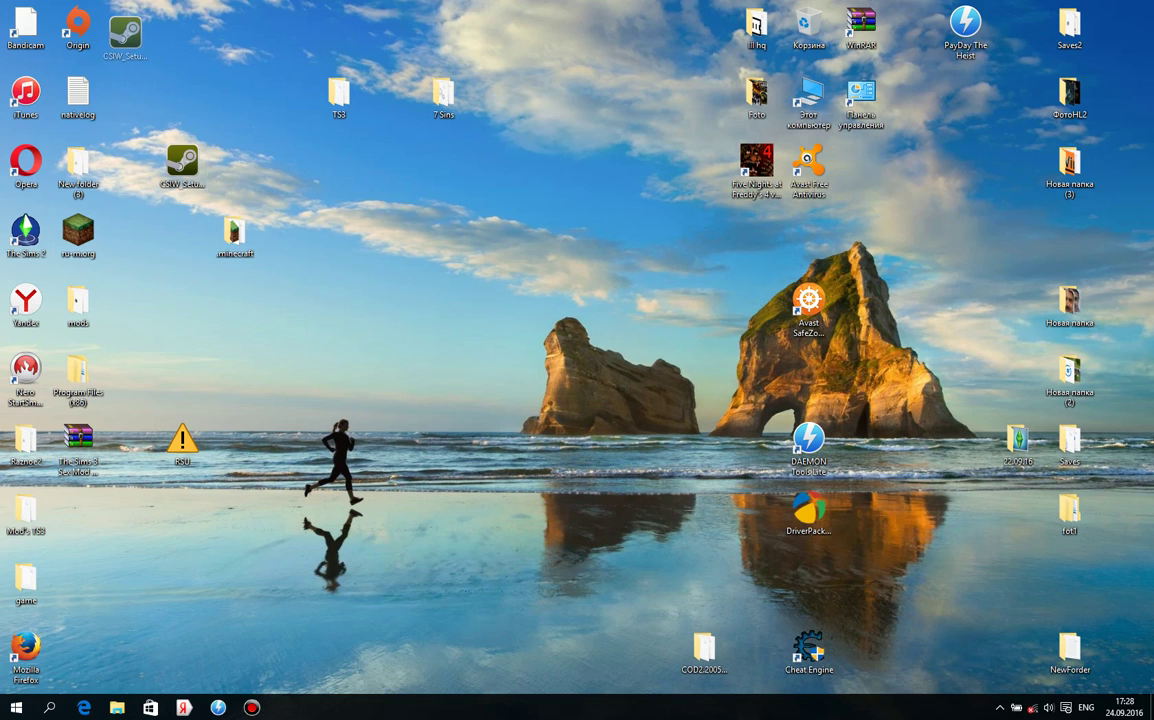
drag(233, 232, 130, 95)
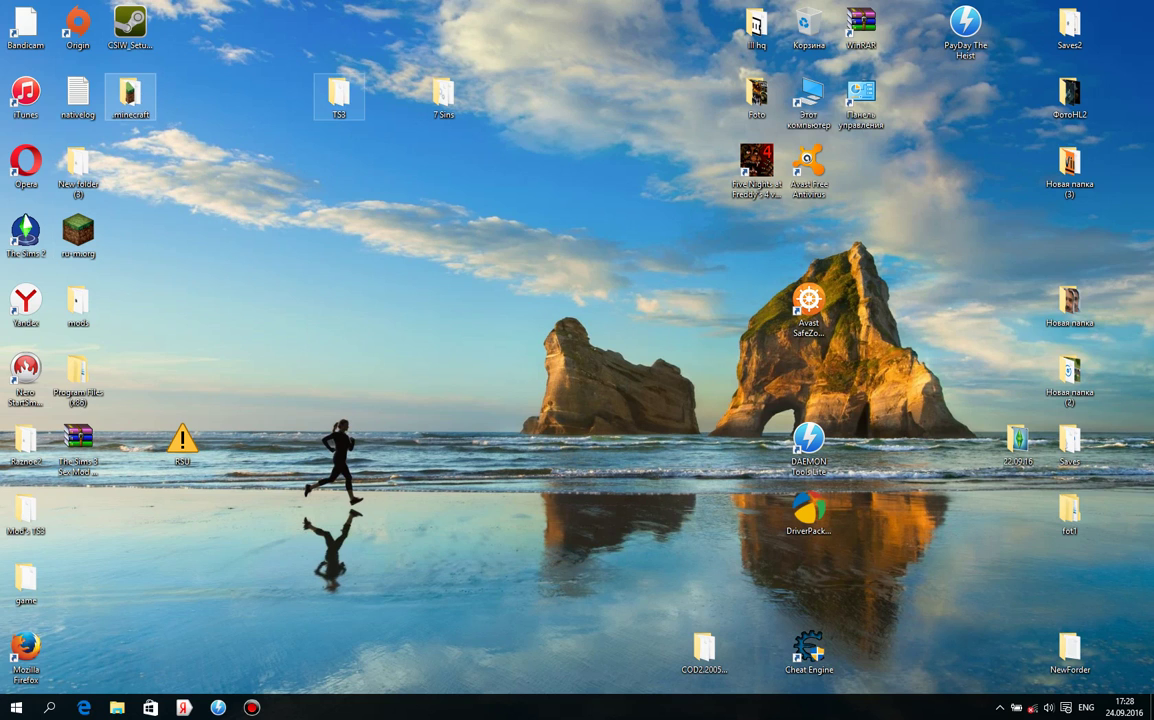
drag(339, 92, 130, 162)
drag(443, 95, 130, 235)
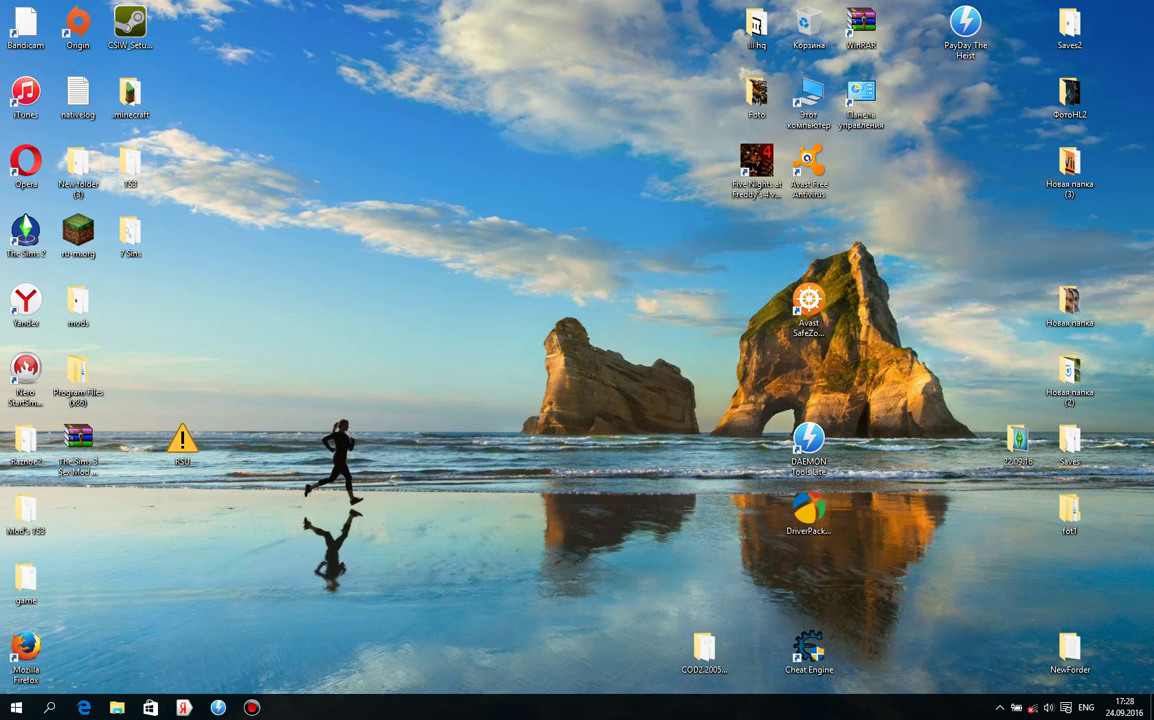
View the contents of the TS3 folder on the desktop and close it.
double_click(130, 165)
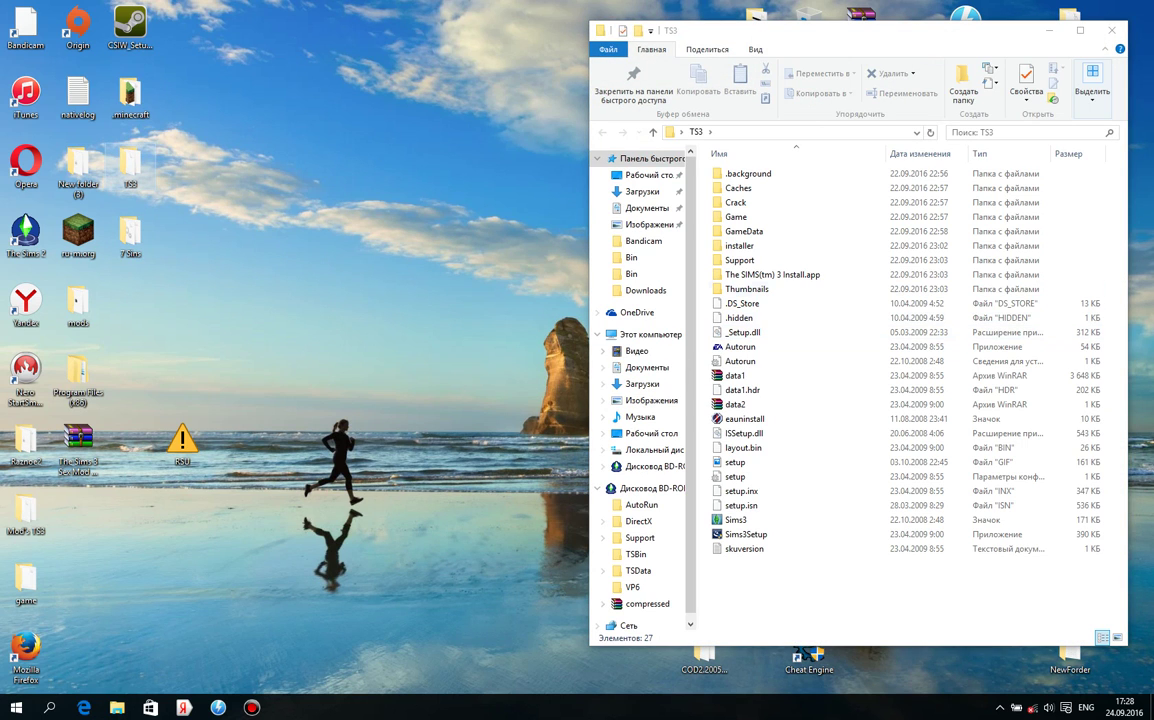
click(1111, 30)
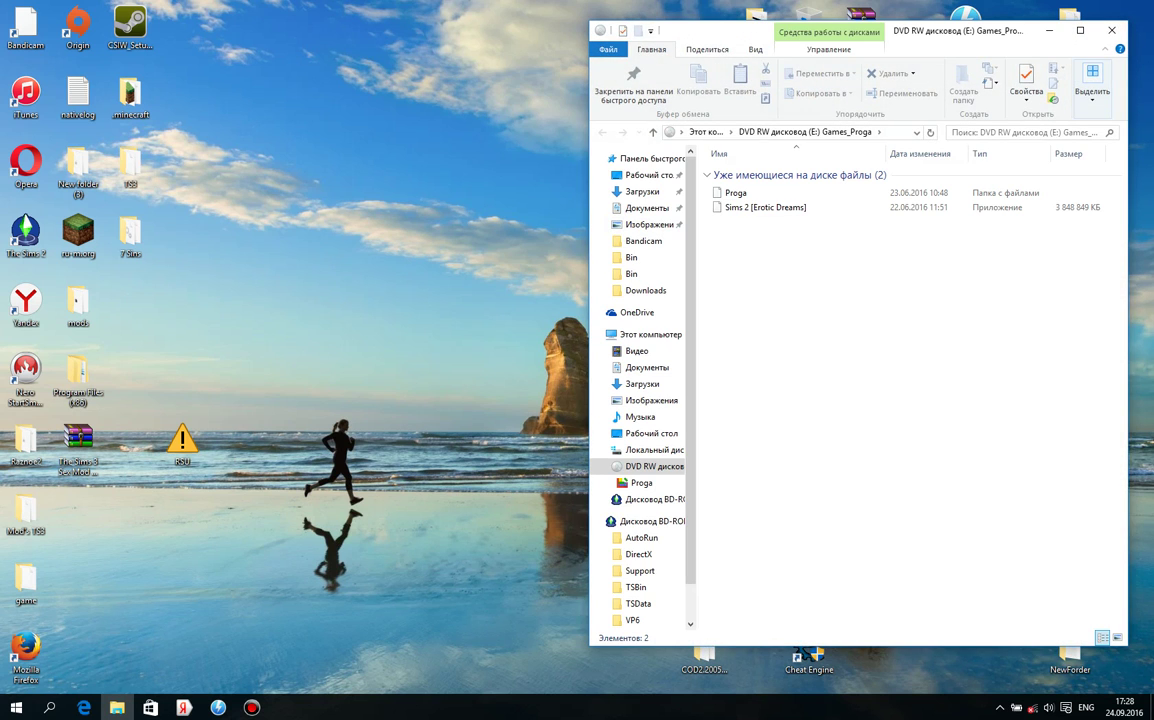
Move the Games_Proga DVD window to the middle of the desktop and briefly select the Sims 2 application in it.
drag(675, 36, 340, 16)
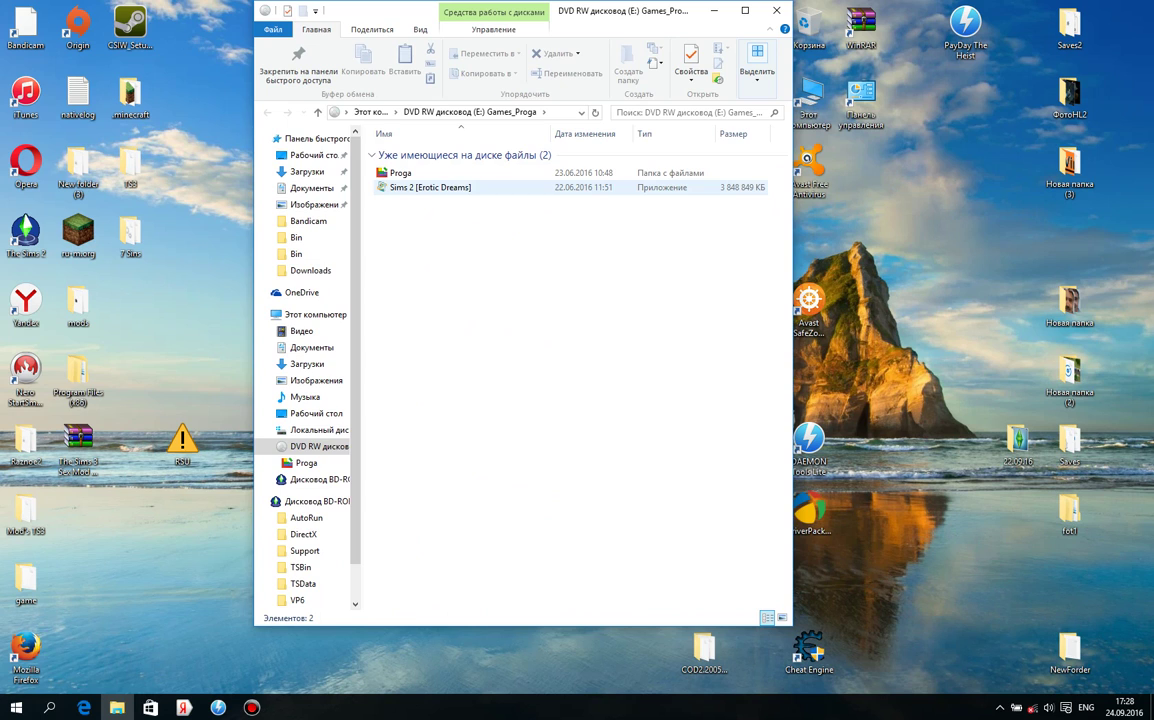
drag(634, 224, 409, 189)
click(500, 260)
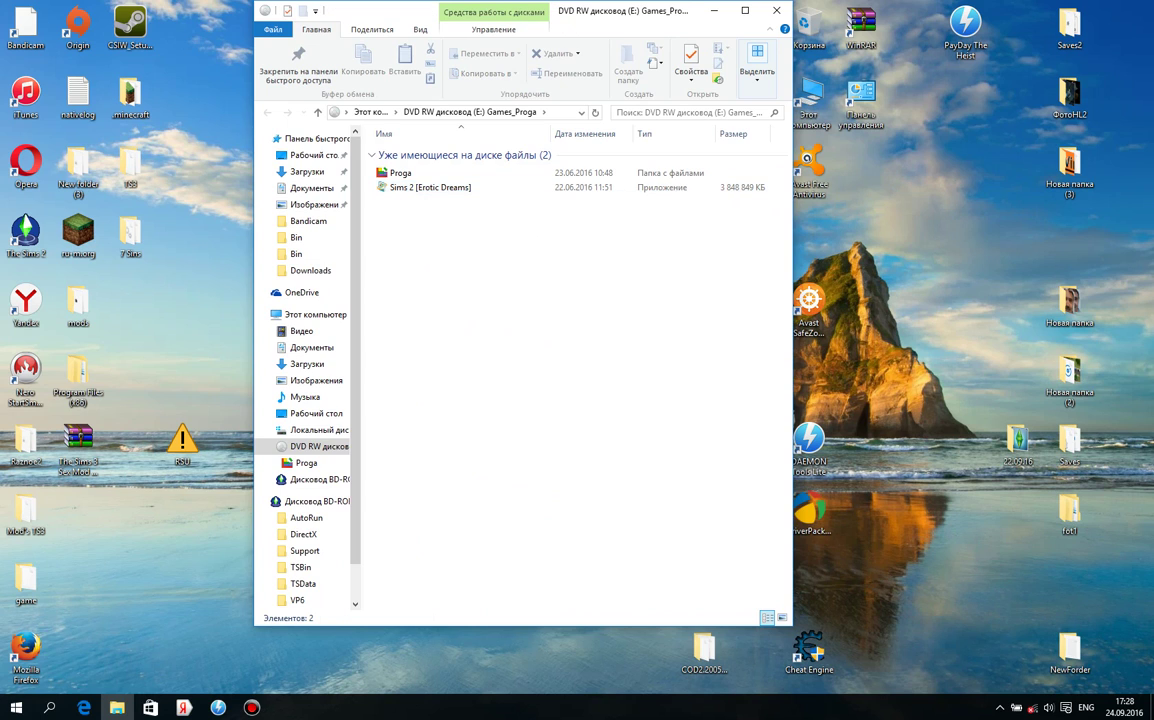
click(430, 187)
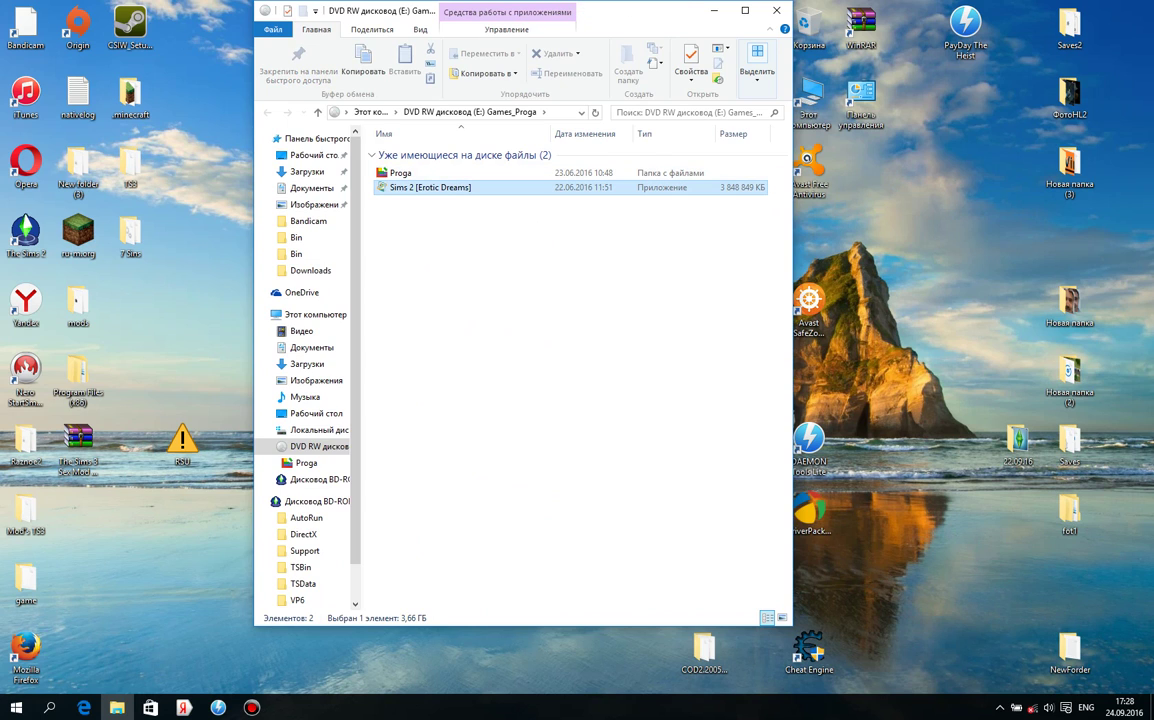
click(500, 260)
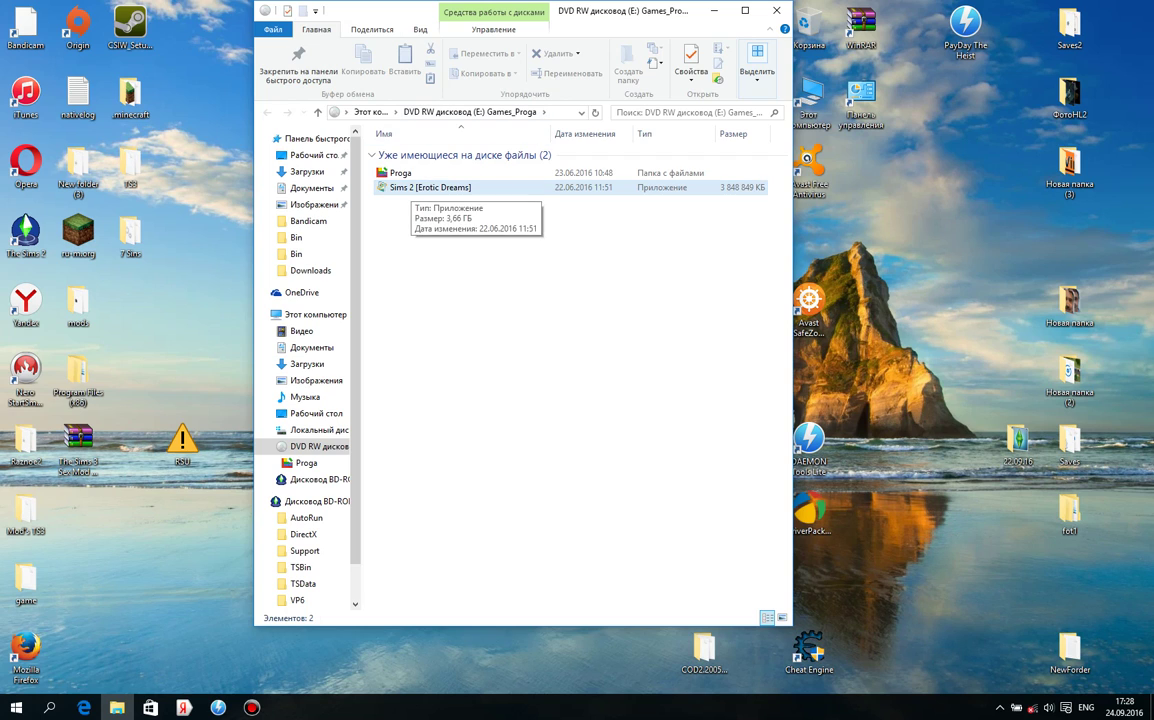
Switch to DAEMON Tools Lite, check the Games_Proga DVD for images to mount, and close it without choosing one.
click(218, 707)
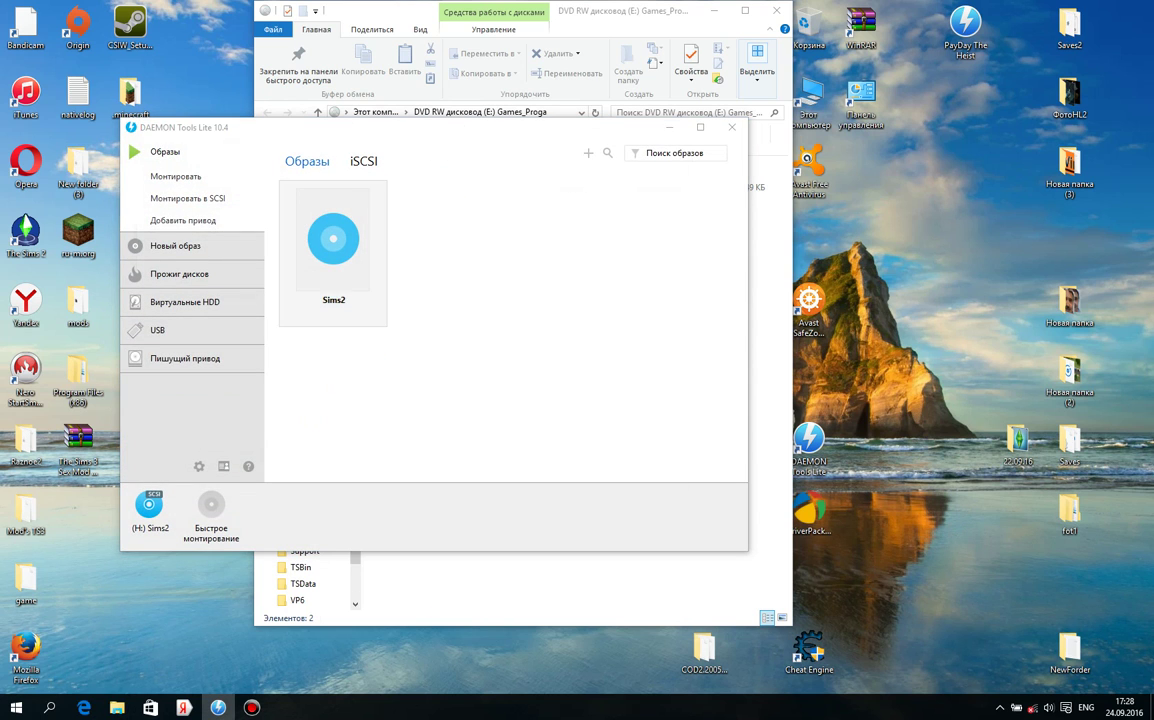
key(ctrl+i)
scroll(180, 410, down, 3)
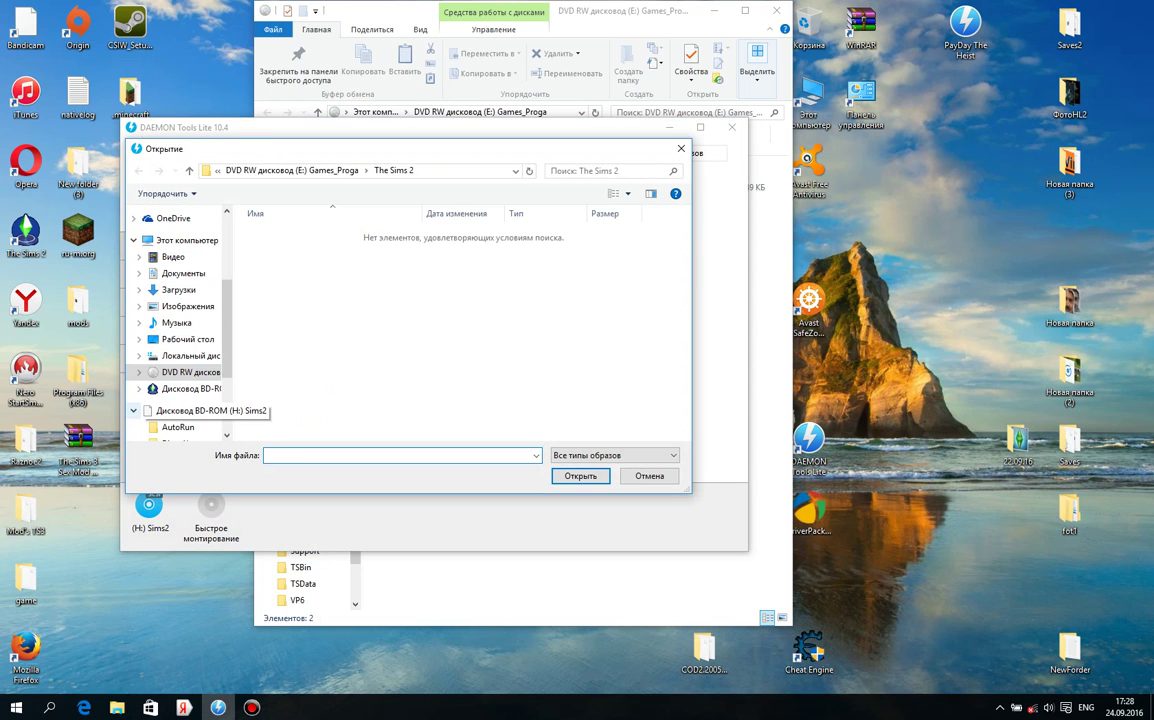
click(190, 372)
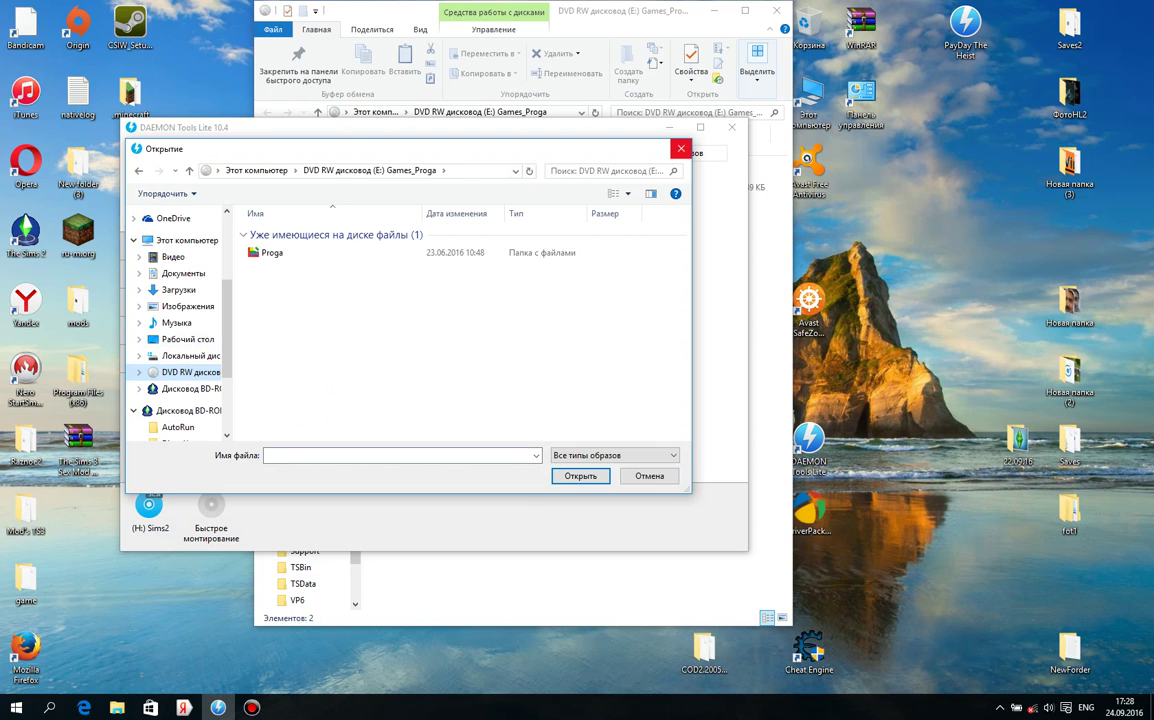
click(681, 148)
drag(595, 131, 576, 274)
click(650, 270)
click(650, 270)
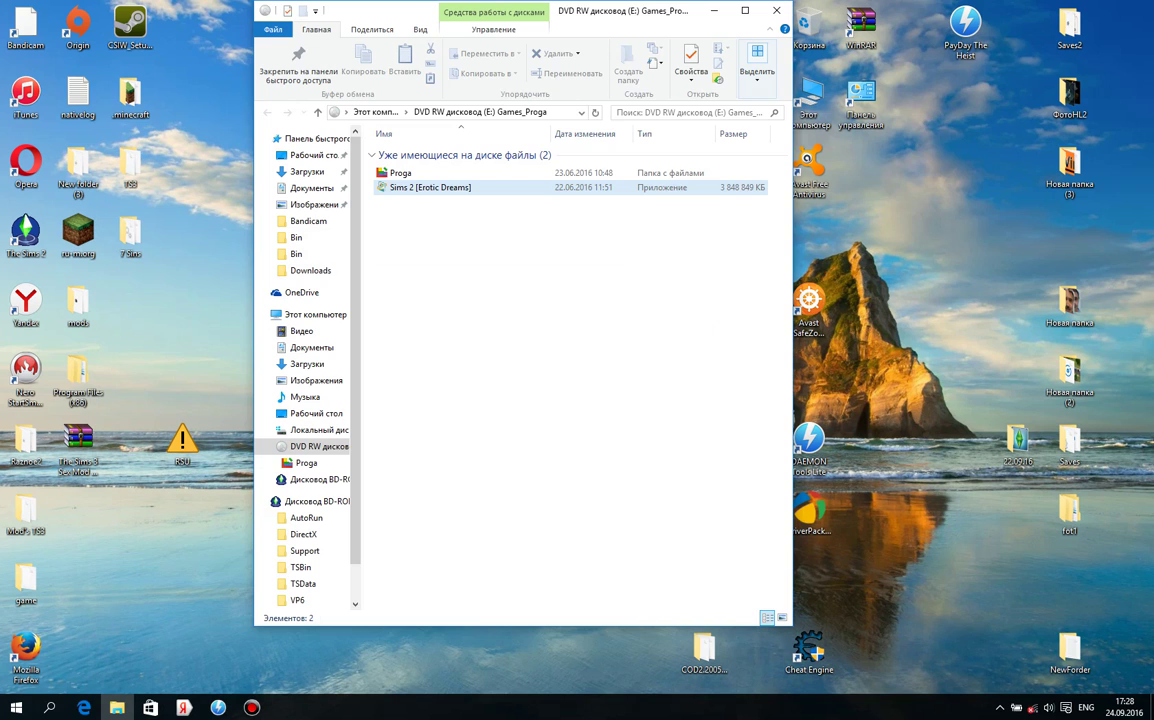
drag(378, 195, 495, 249)
click(495, 249)
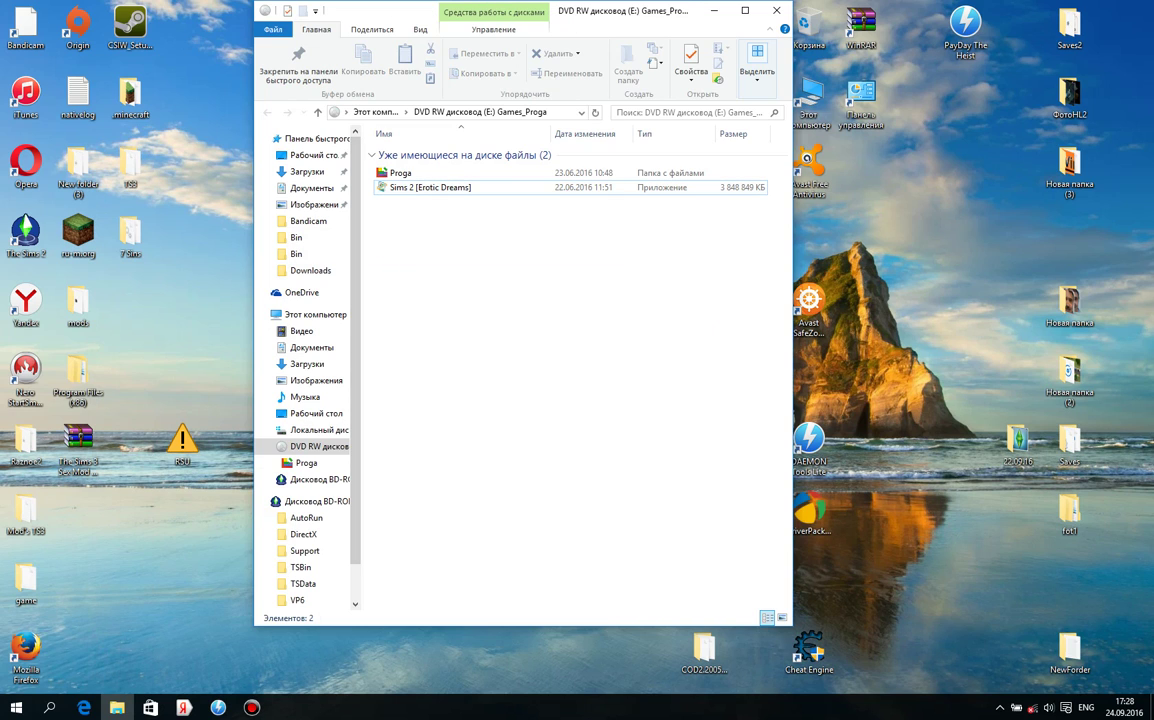
Switch to the Bandicam recorder window running in the background.
click(999, 707)
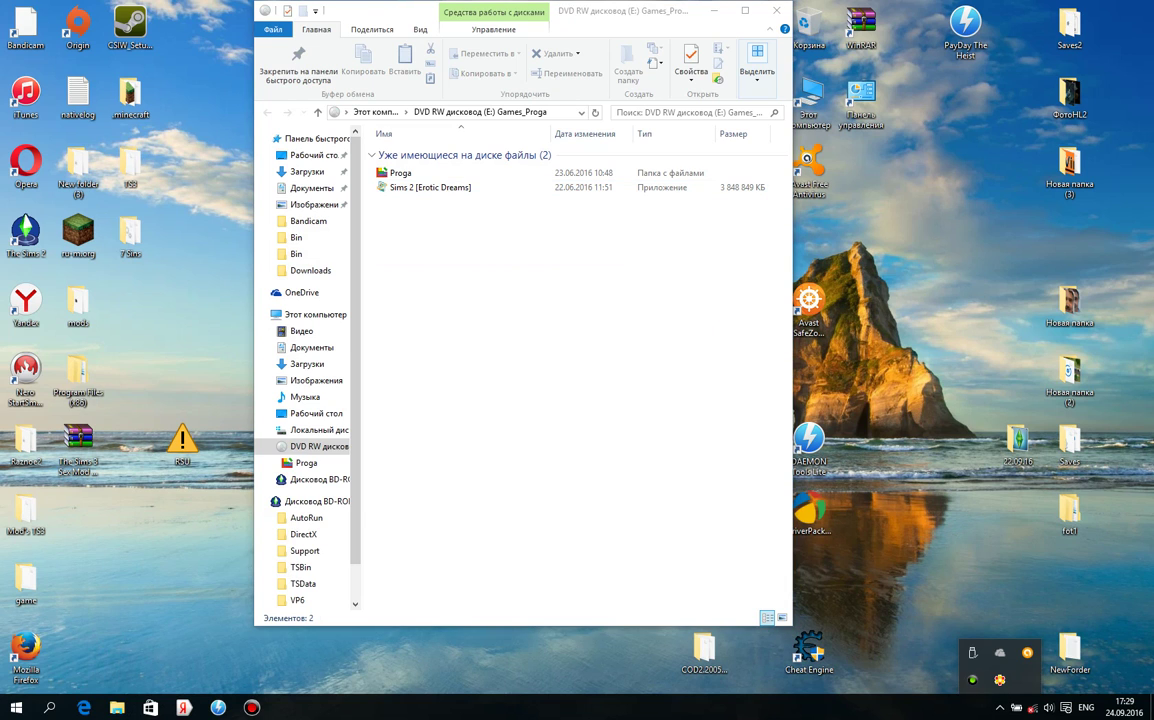
click(972, 679)
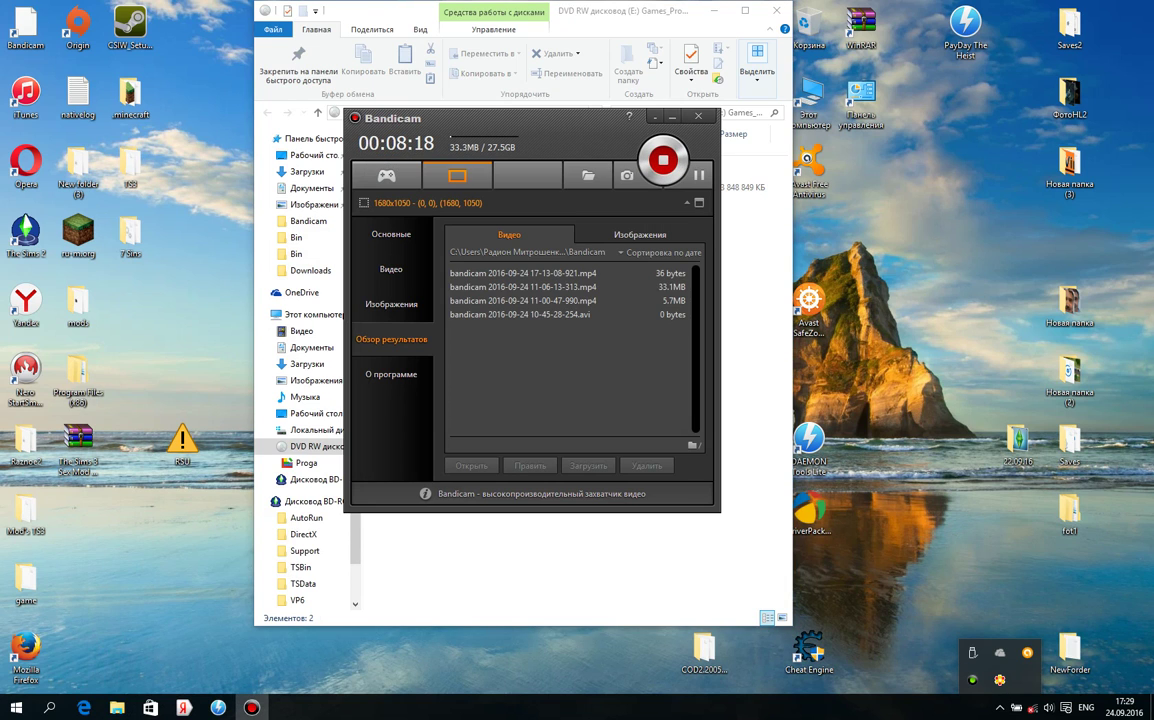